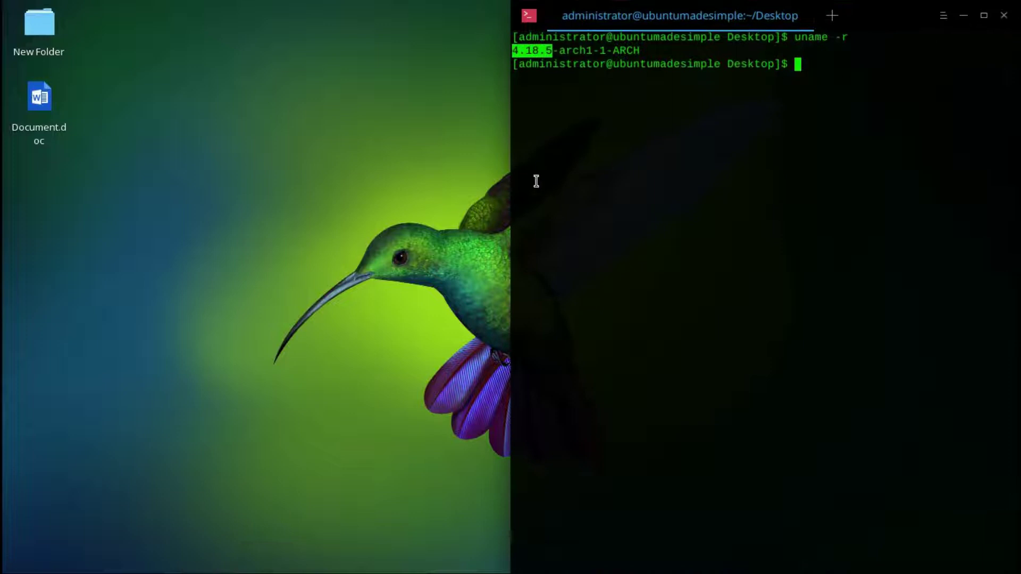
- Close the terminal, then open and dismiss the display and hot-corner settings from the desktop menu
click(1004, 16)
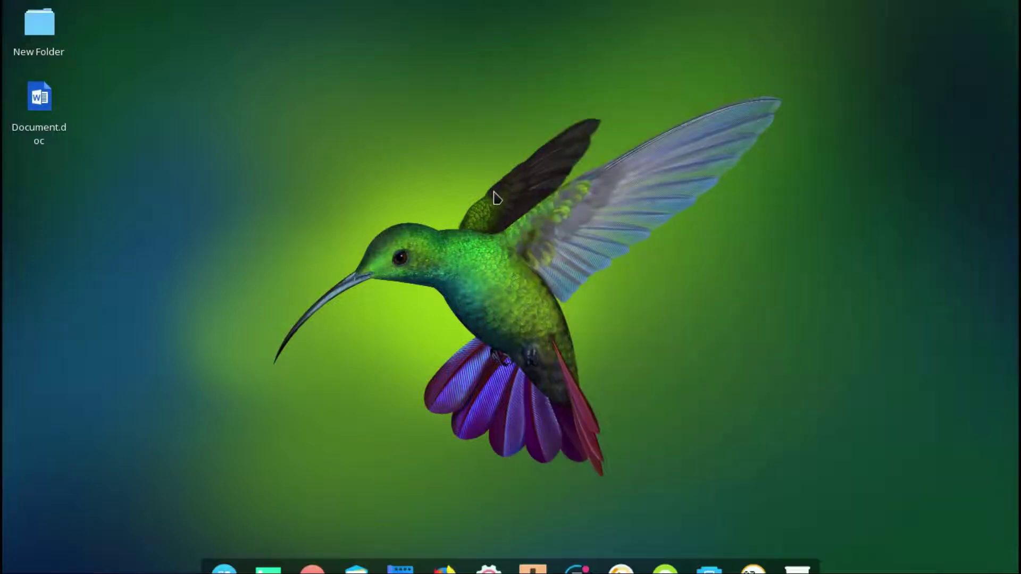
right_click(493, 193)
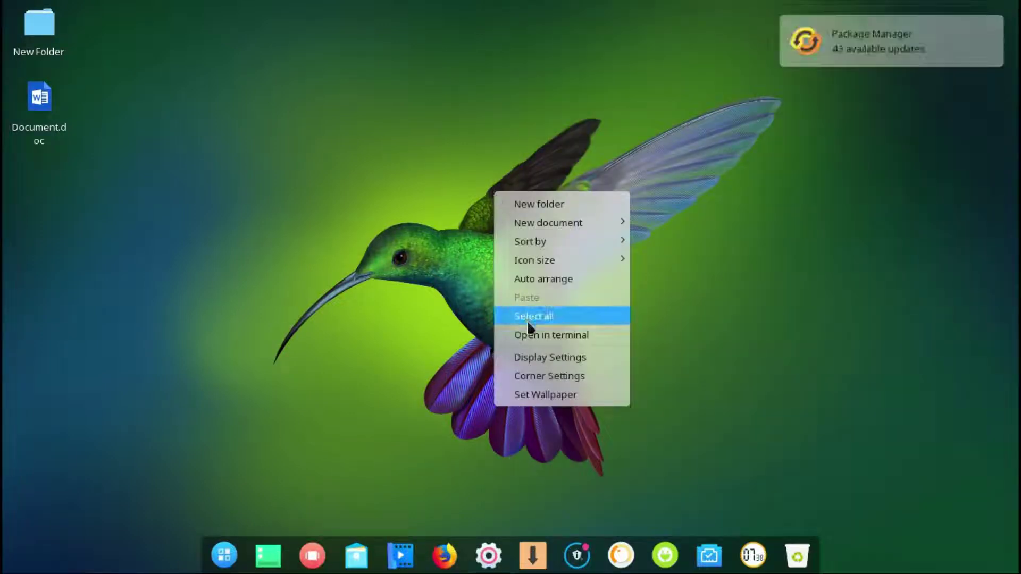
click(534, 359)
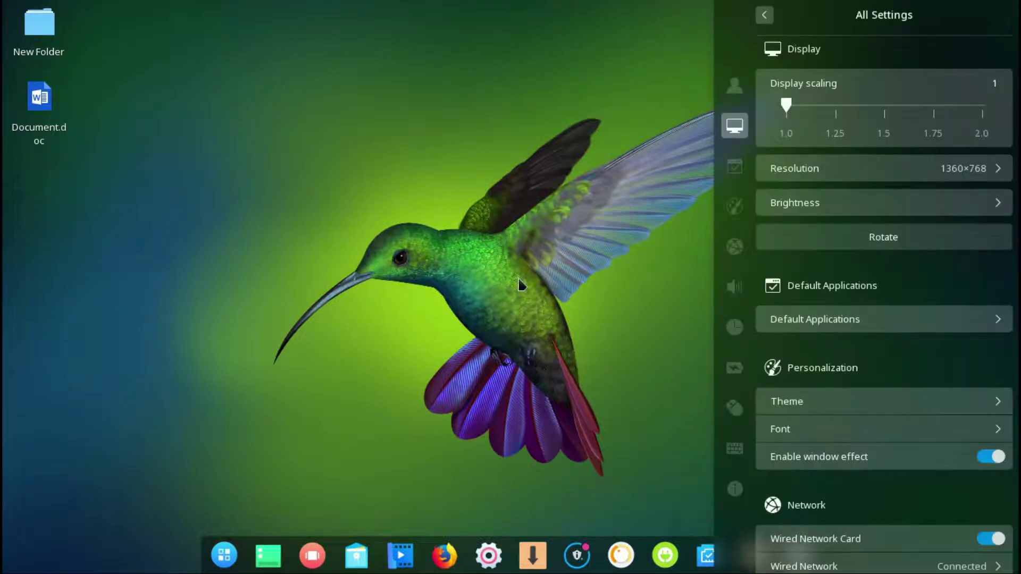
click(513, 275)
right_click(512, 275)
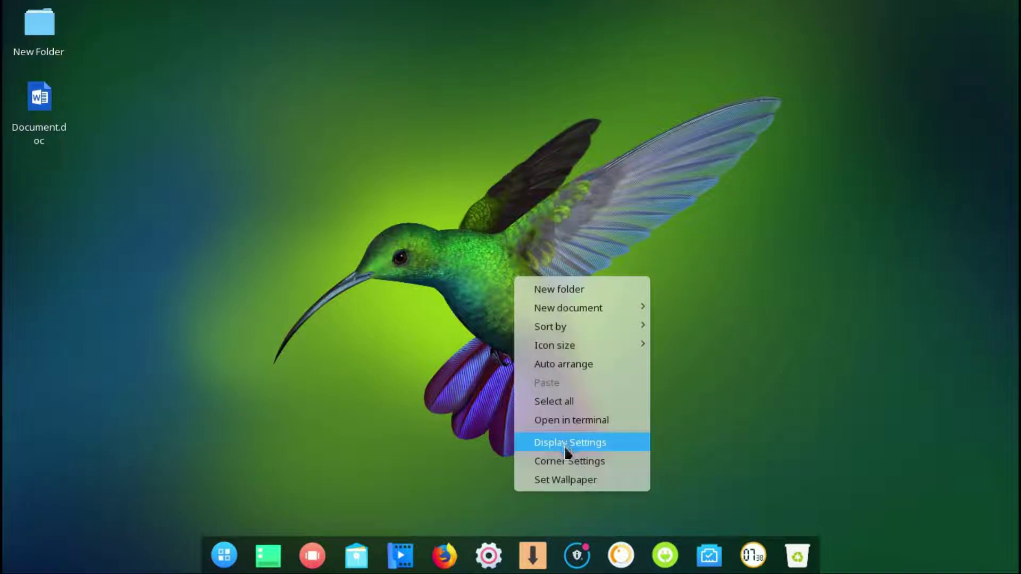
click(566, 455)
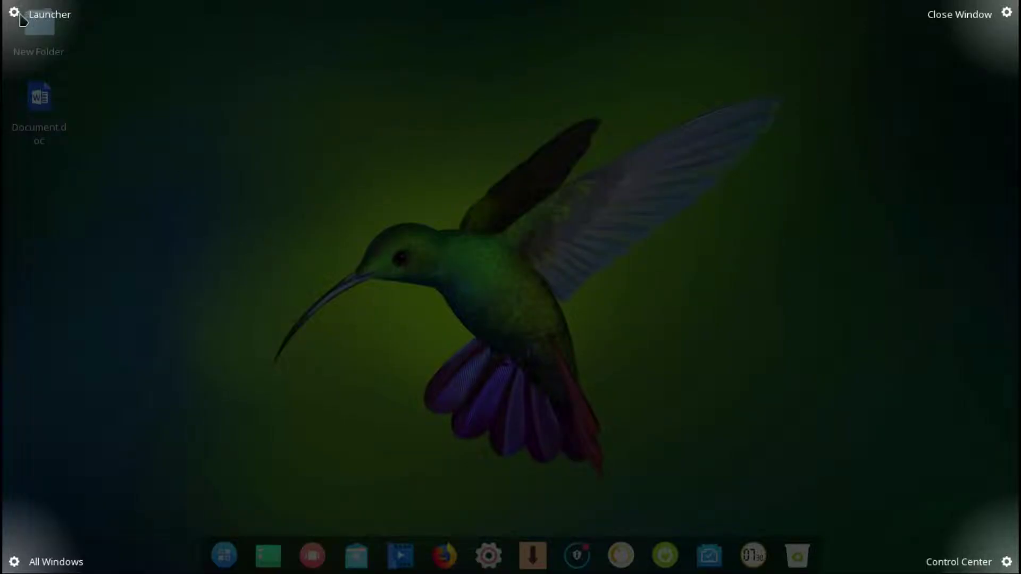
key(Escape)
- Set the sunset clouds over green hills wallpaper for the desktop only
right_click(328, 154)
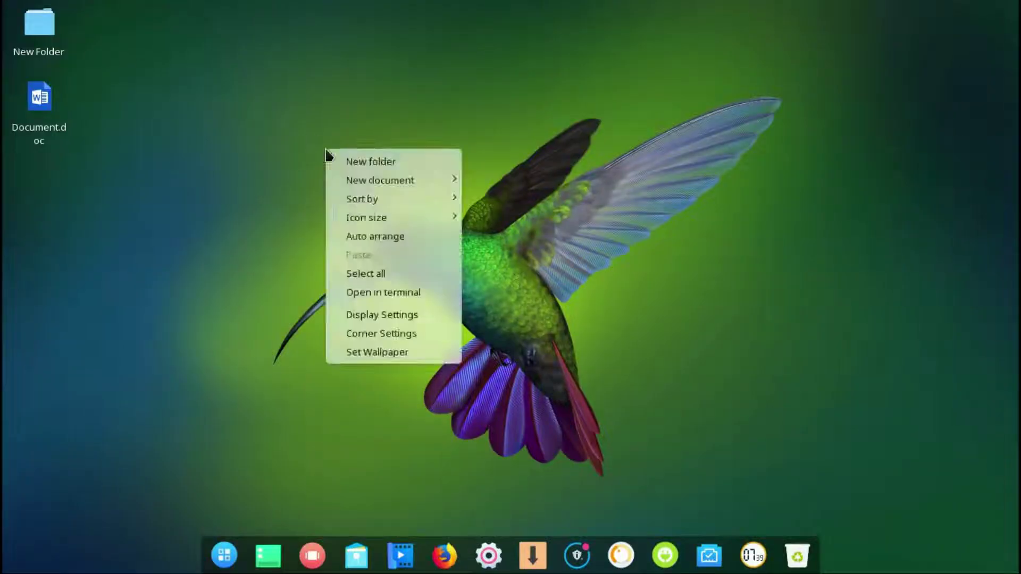
click(362, 348)
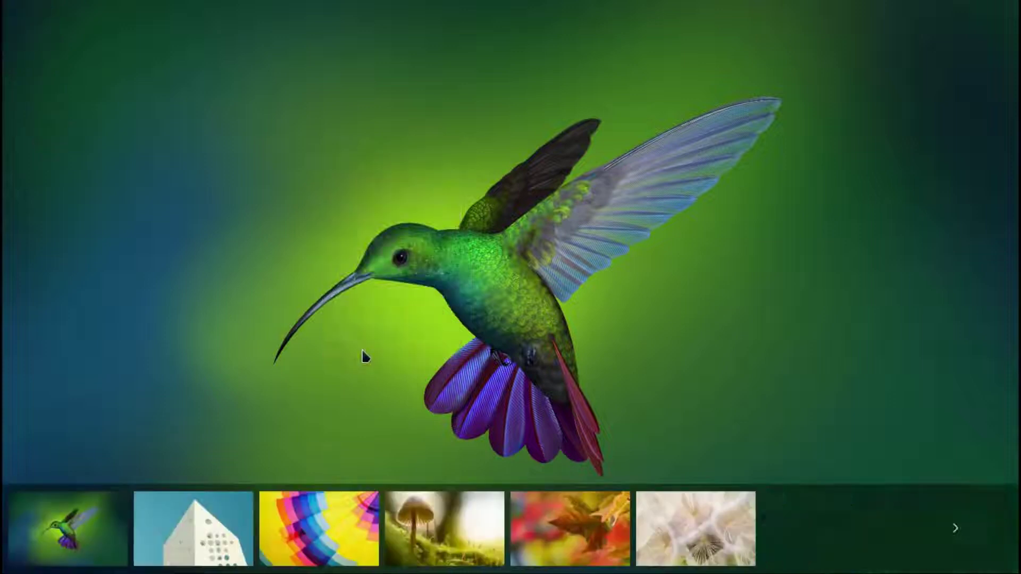
click(953, 531)
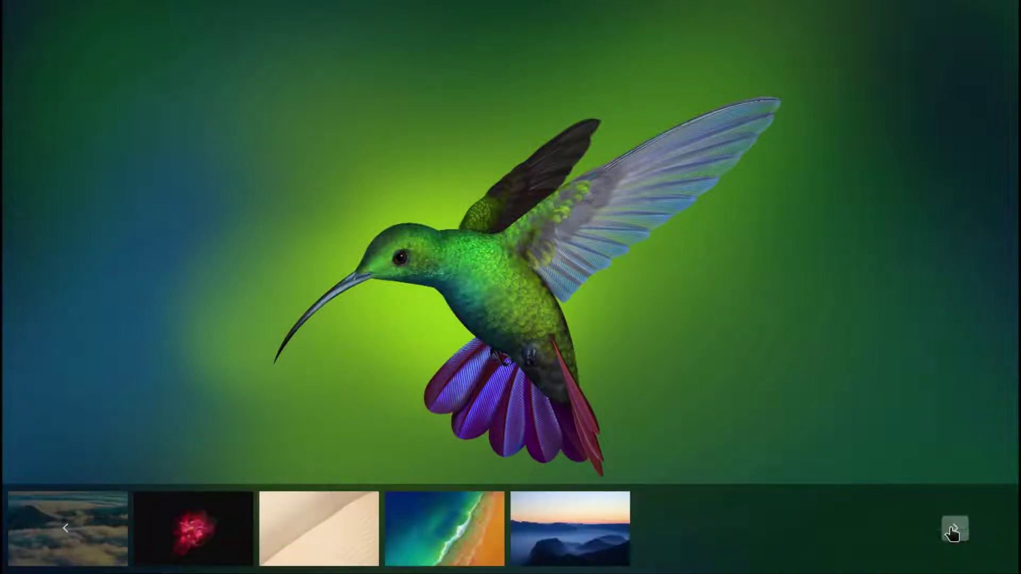
click(953, 531)
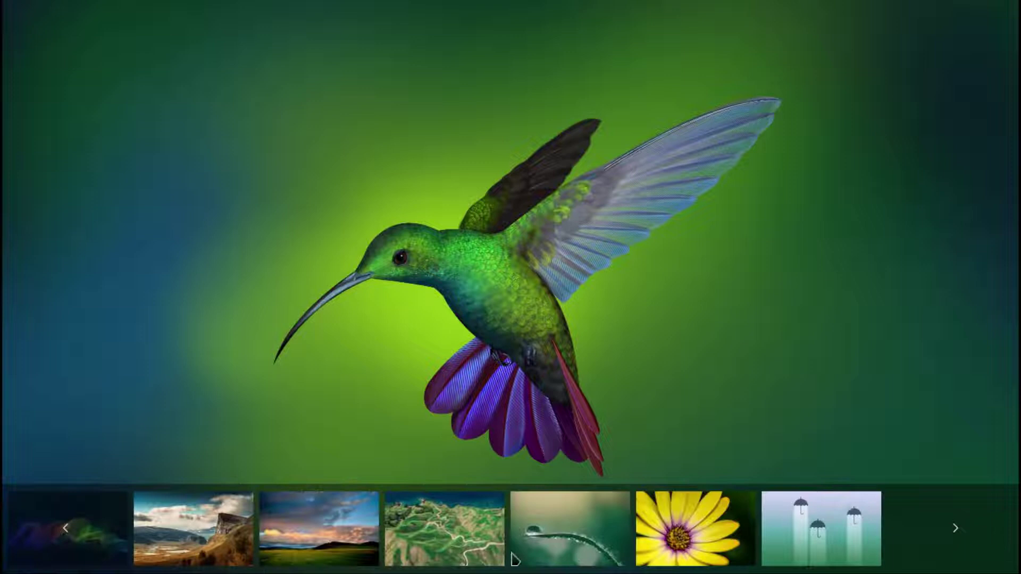
click(301, 532)
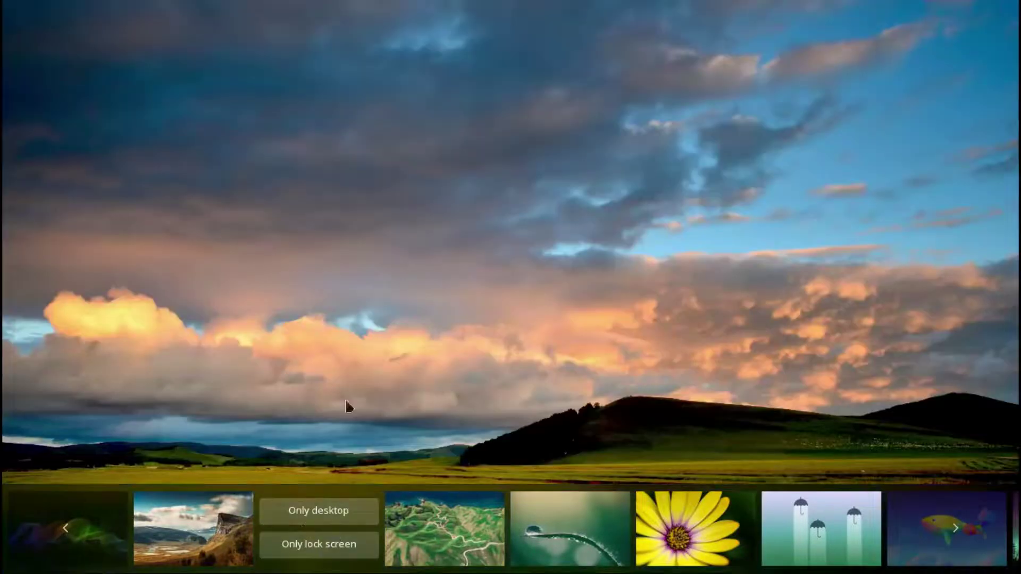
click(424, 326)
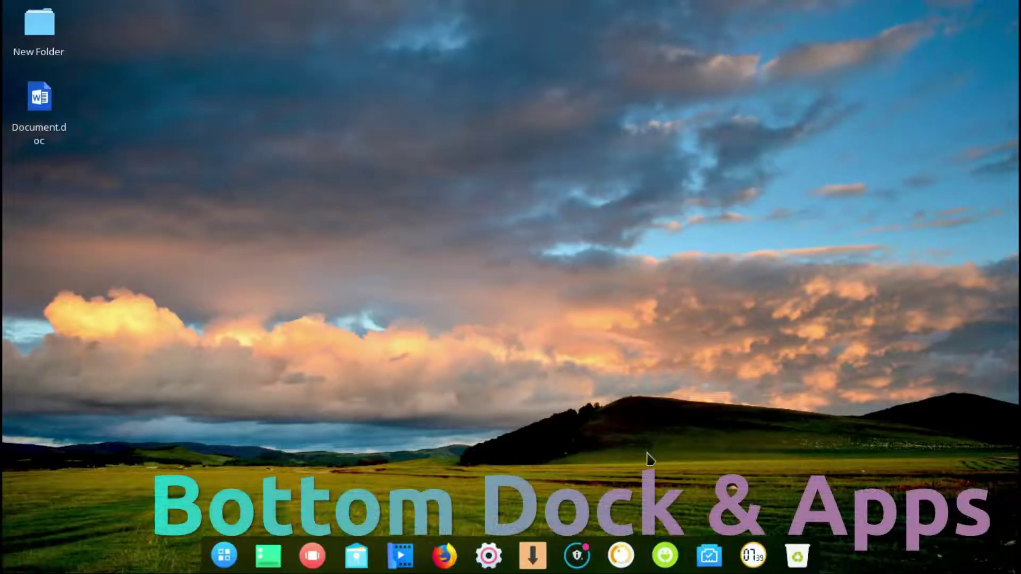
- Open and close the Trash folder and the network panel from the dock
click(797, 555)
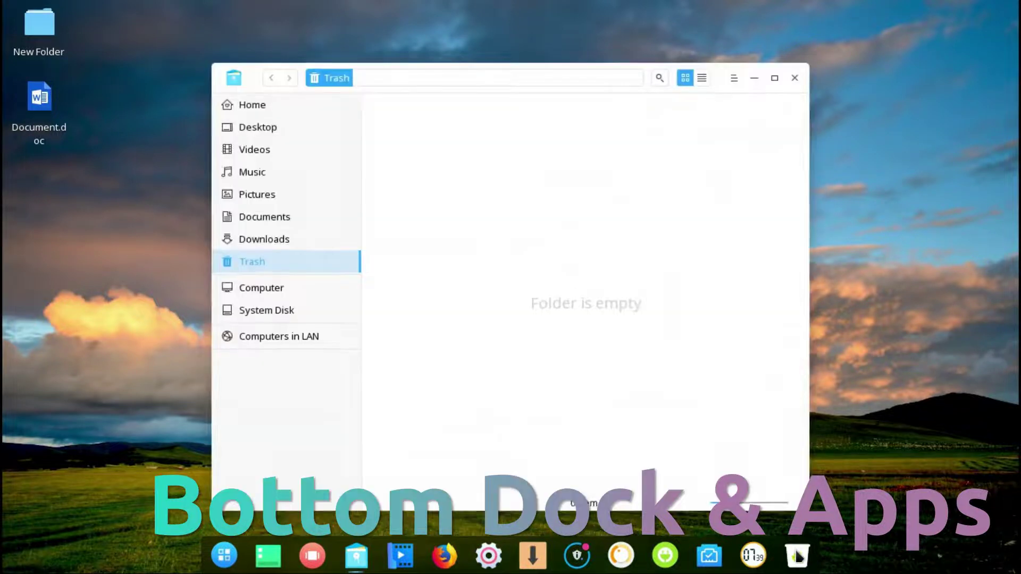
click(794, 78)
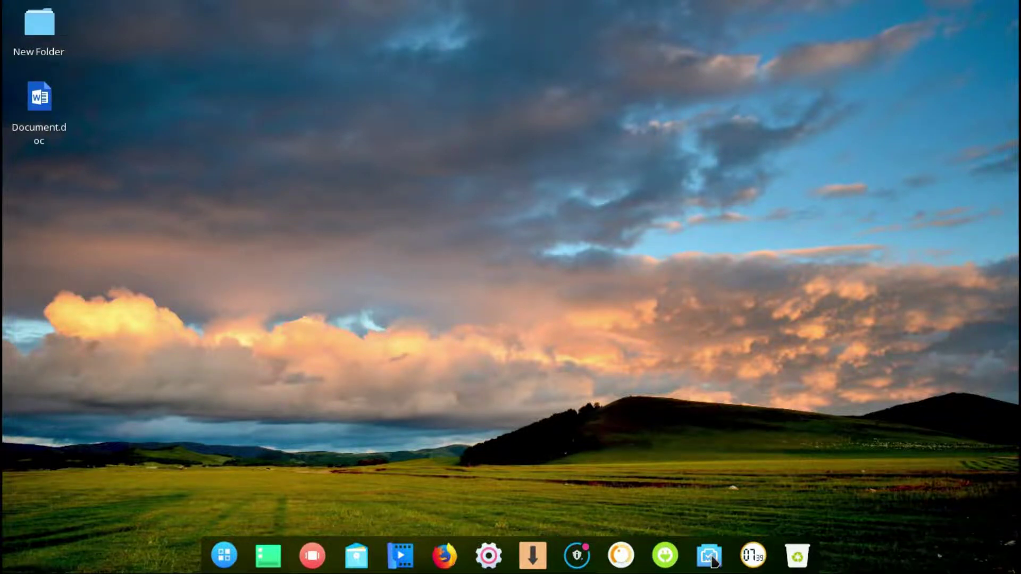
click(711, 558)
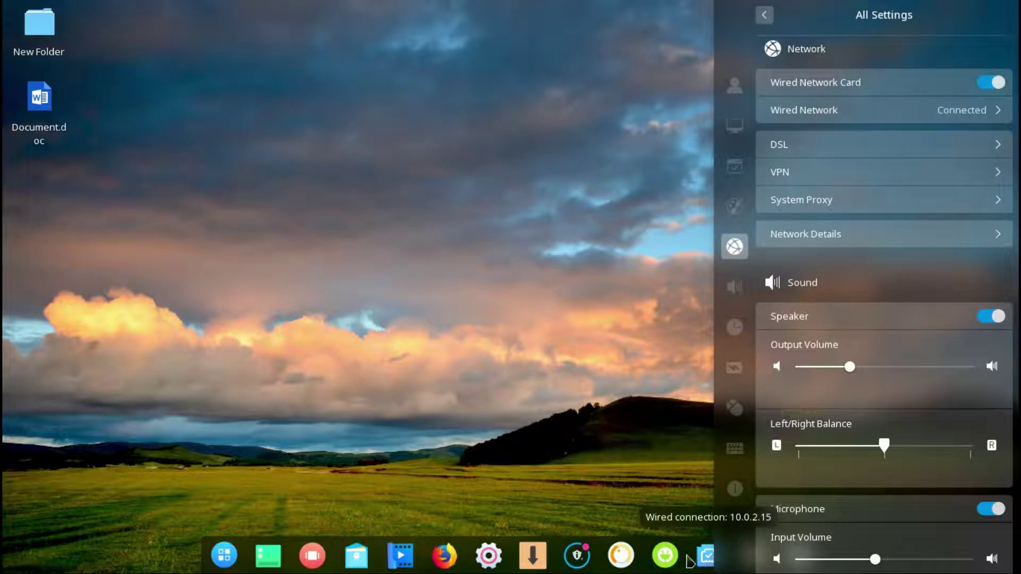
click(671, 559)
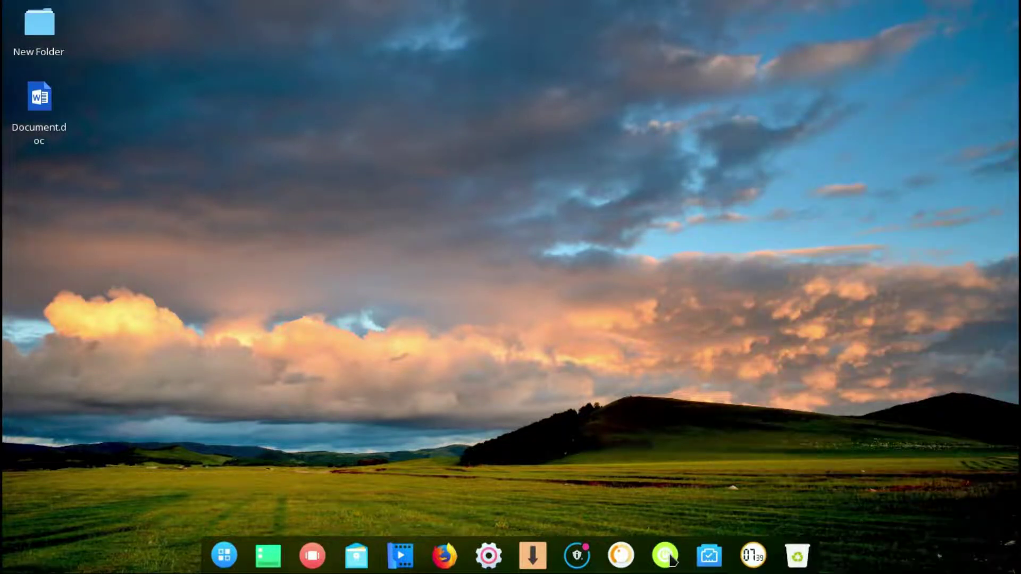
- Lower the volume to 45% on the dock icon, then open the tray popup and Package Manager
scroll(622, 561, down, 3)
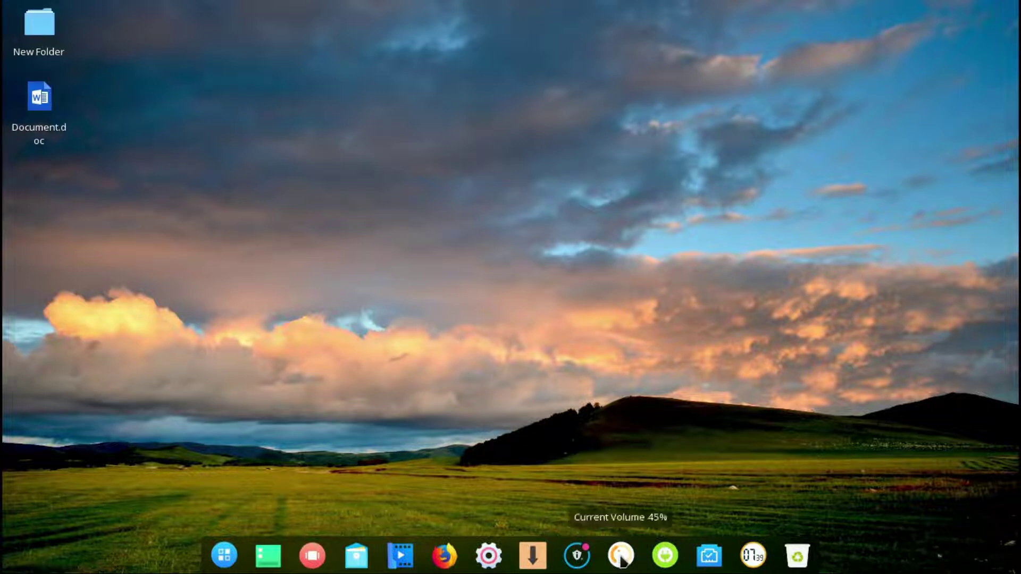
click(622, 559)
click(622, 559)
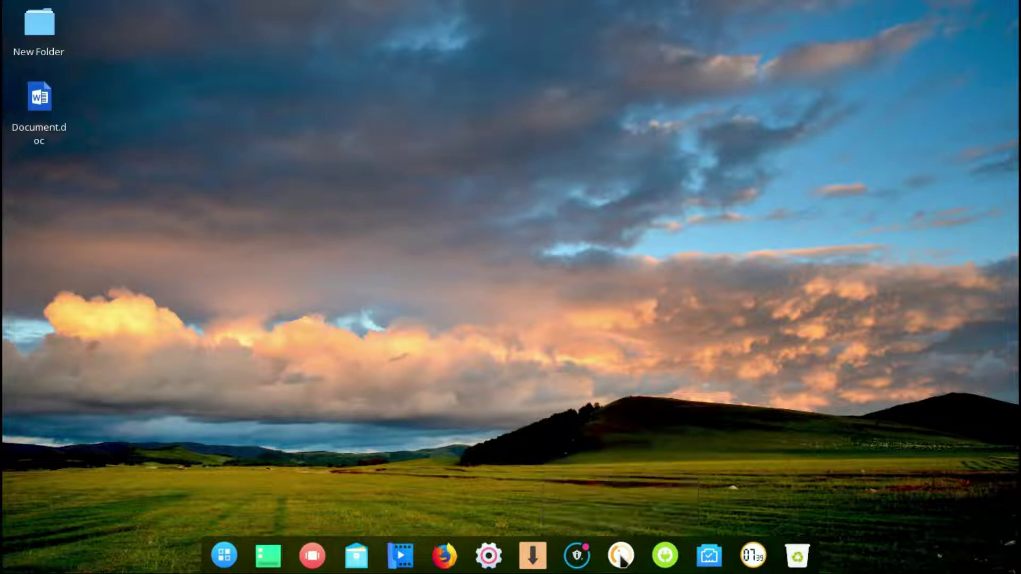
click(576, 558)
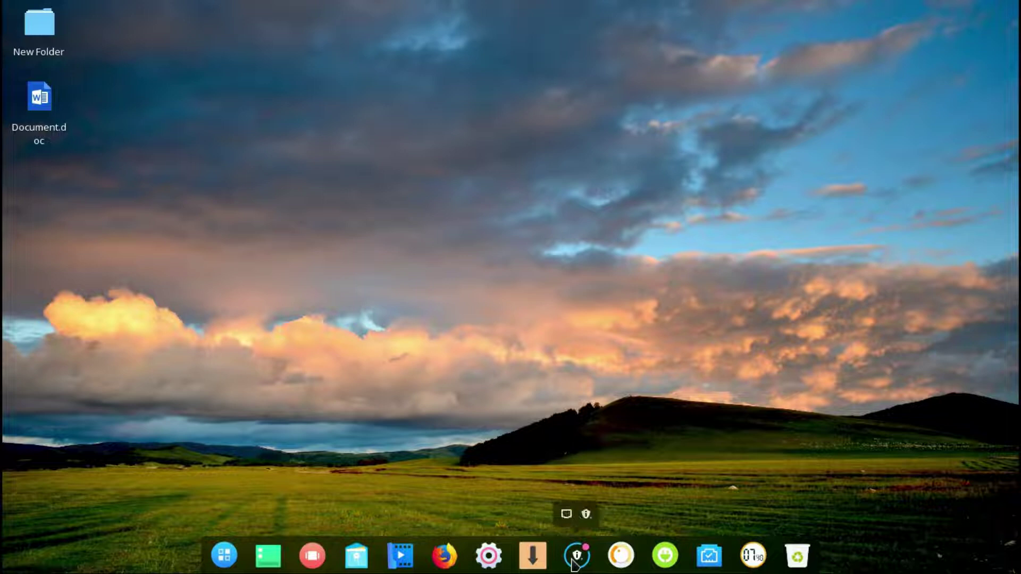
click(534, 557)
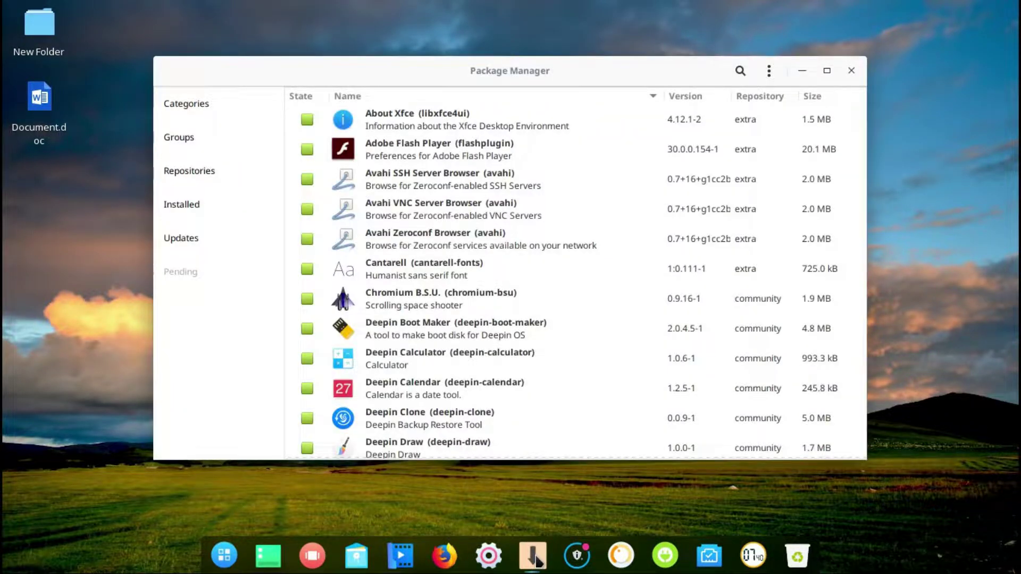
- Bring up the power options screen with Ctrl+Alt+Delete and dismiss it
key(ctrl+alt+Delete)
key(Escape)
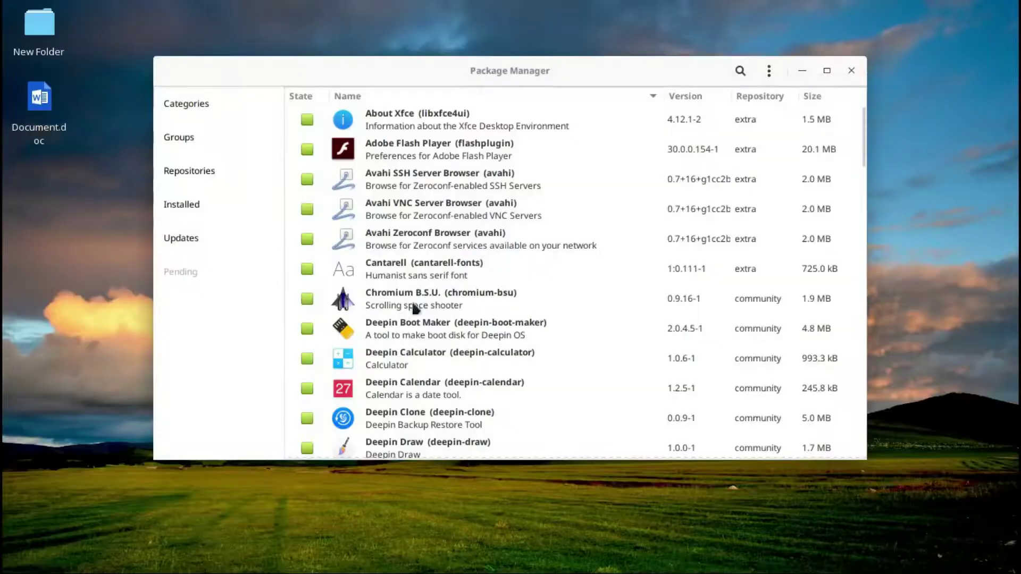
mouse_move(623, 563)
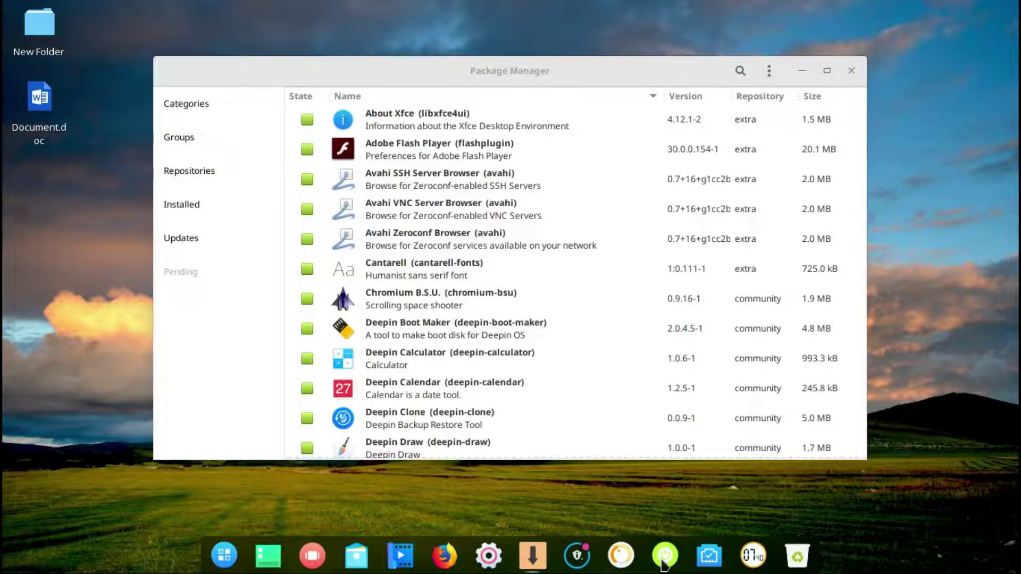
- Apply and commit the 29.1 MB of updates, then bring up the shutdown screen
click(179, 240)
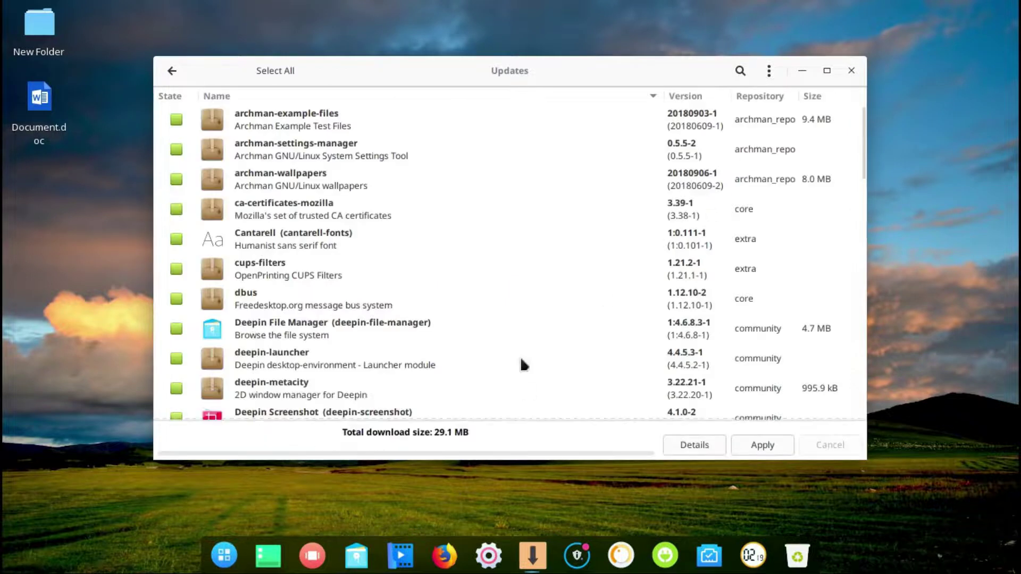
click(740, 449)
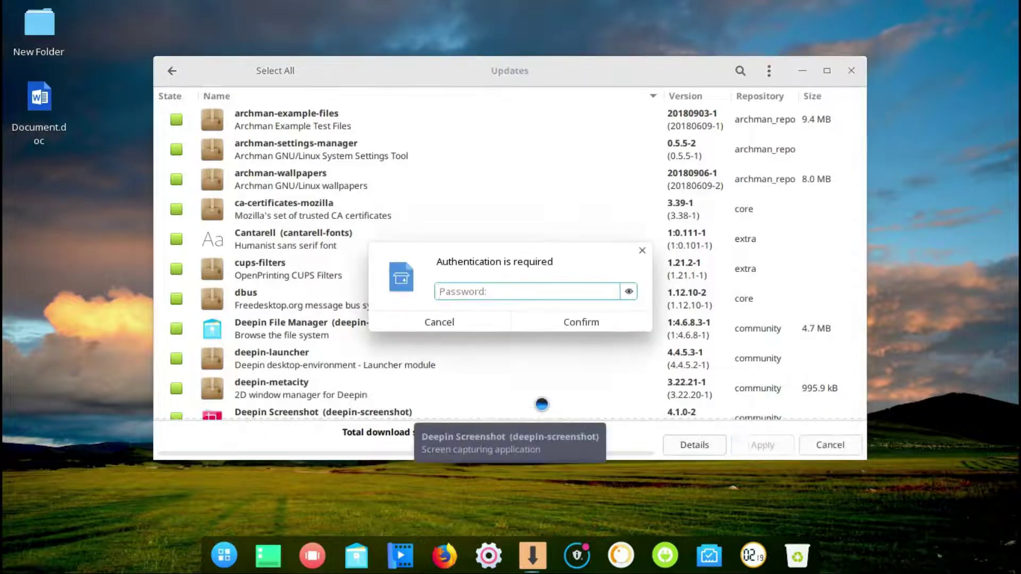
key(Return)
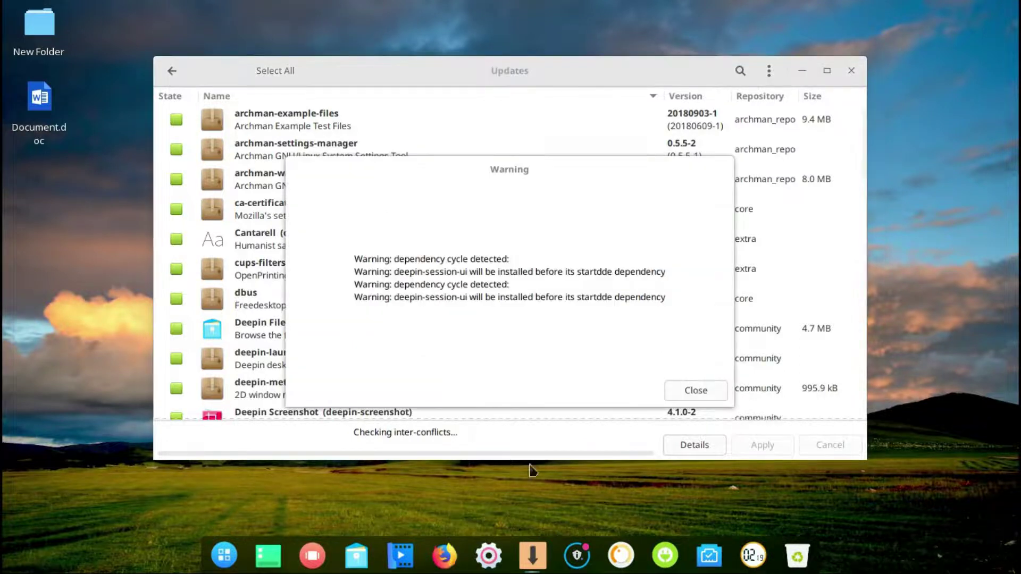
click(694, 391)
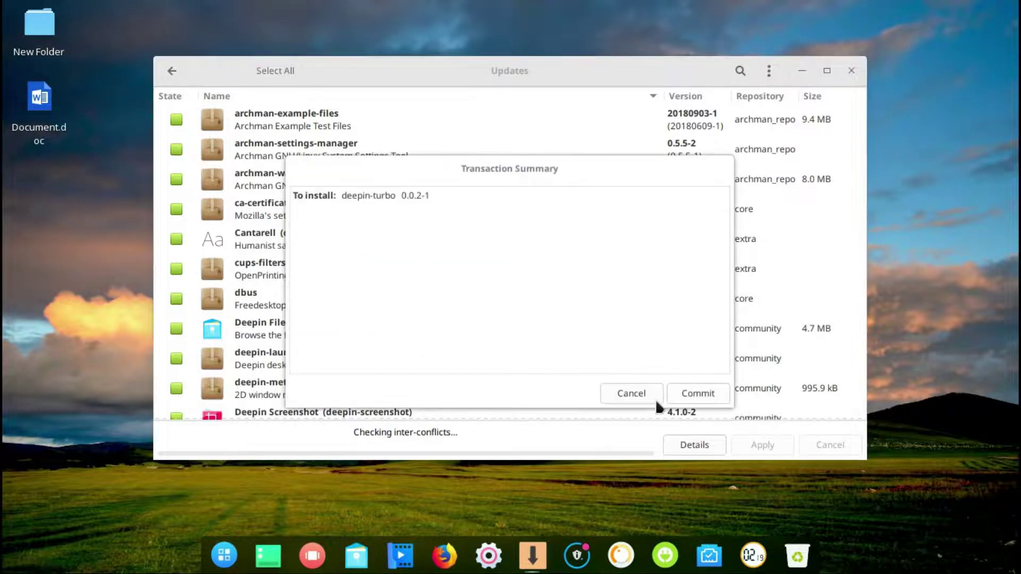
click(691, 393)
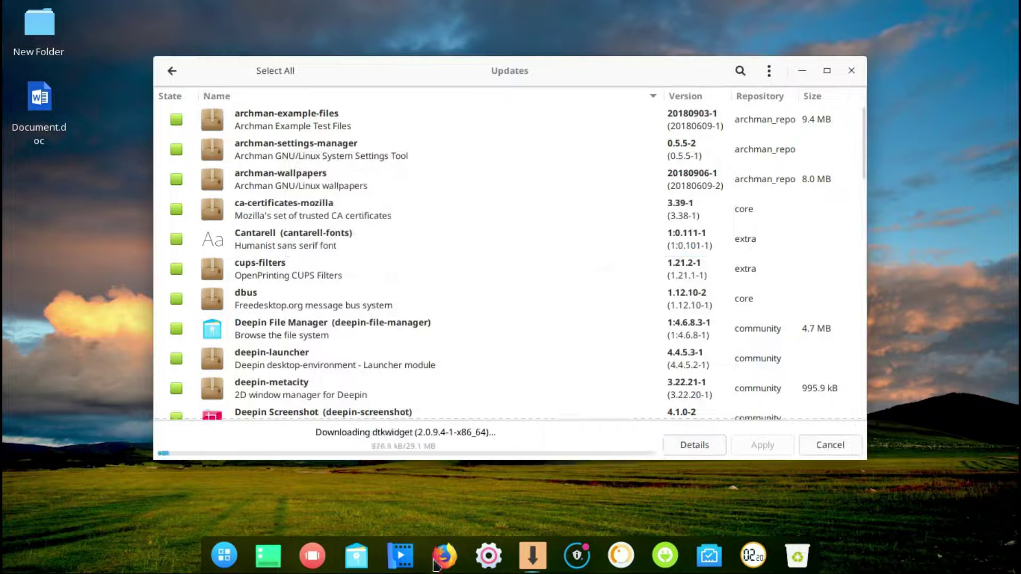
key(ctrl+alt+Delete)
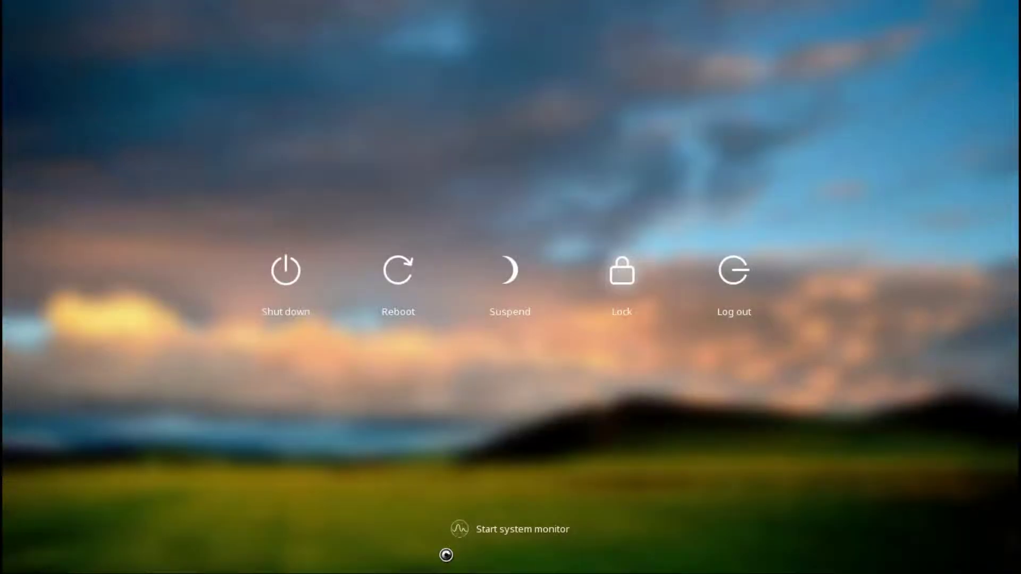
- Launch System Monitor, view and close Firefox's Help > About Firefox dialog, and close Firefox
click(493, 528)
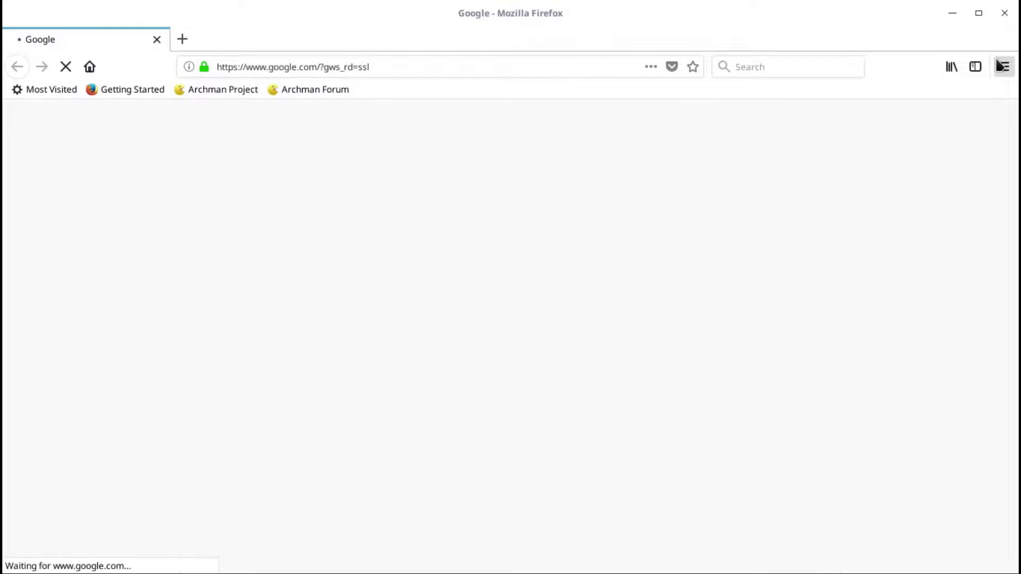
click(1001, 65)
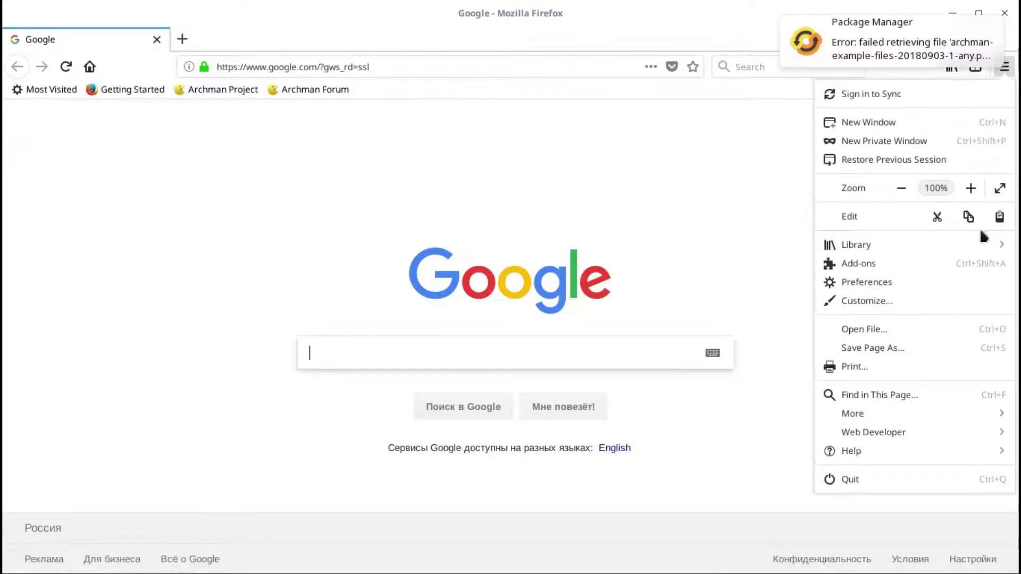
click(903, 450)
click(861, 255)
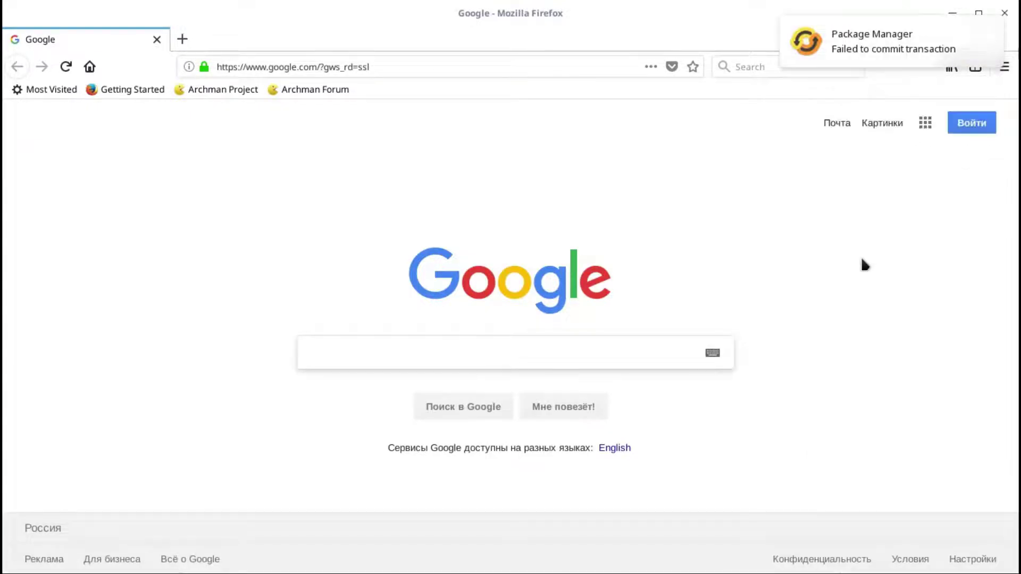
click(727, 160)
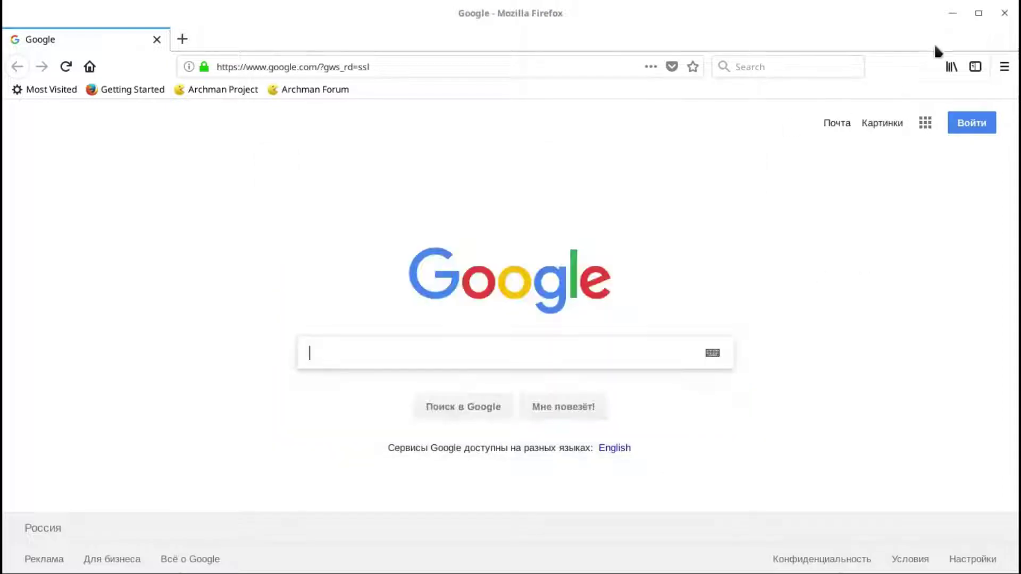
click(1003, 15)
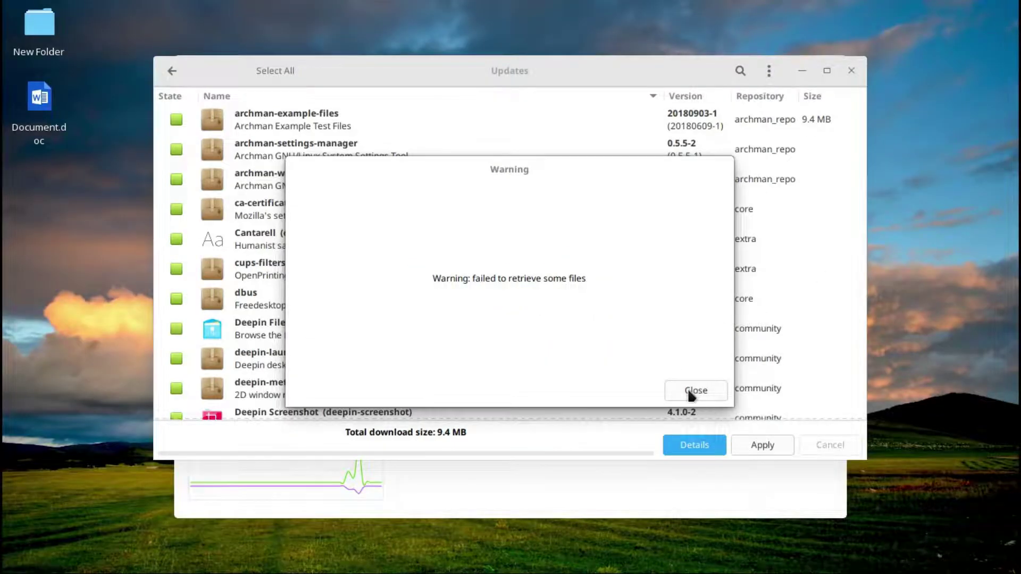
- Dismiss the three download error dialogs and return to the full package list
click(689, 393)
click(685, 390)
click(685, 390)
click(173, 72)
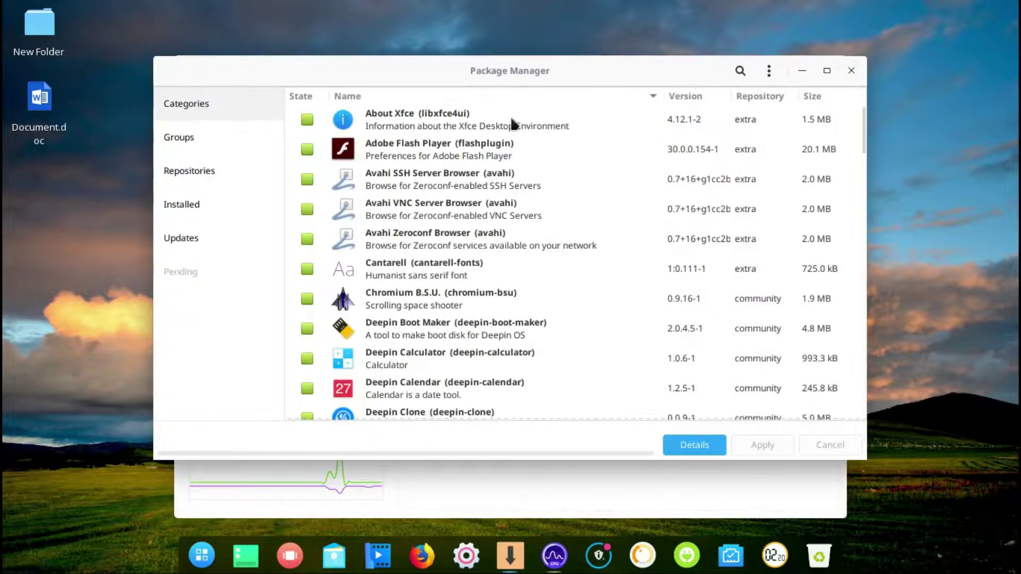
- Search the packages for 'kdenliv', then close Package Manager
click(740, 71)
text(kdenlive)
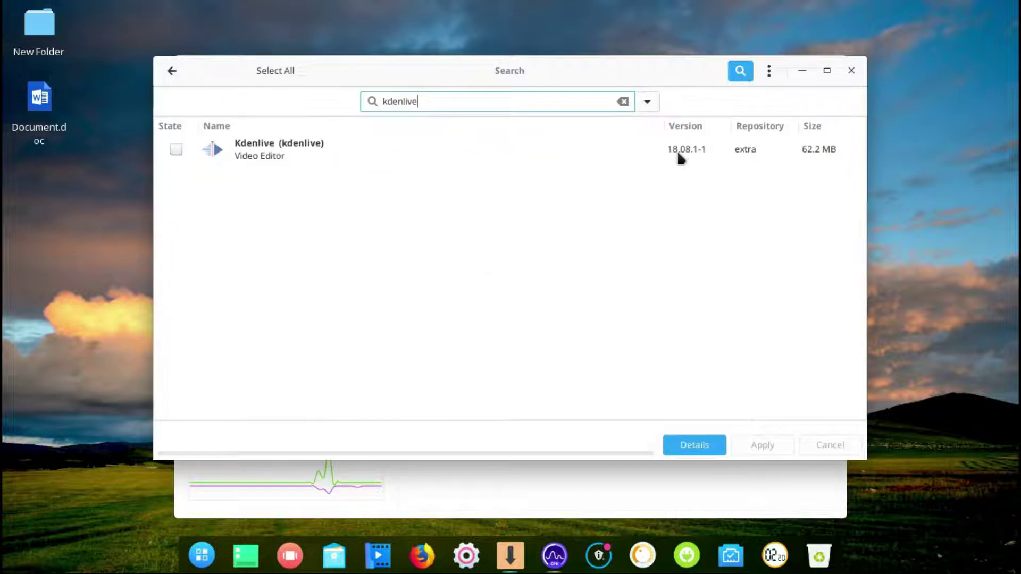
click(850, 72)
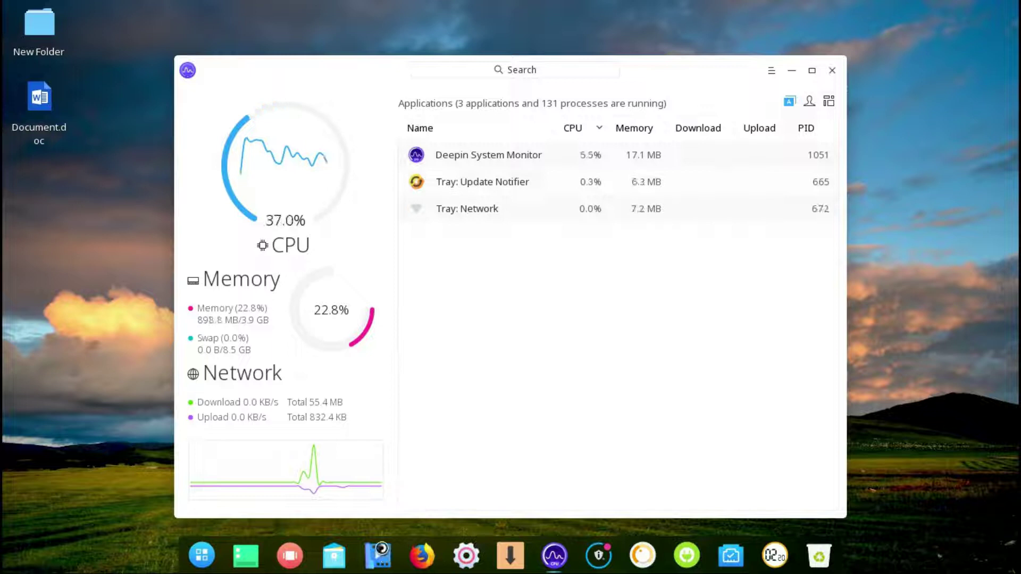
- Switch Deepin Movie to the Light Theme, close it, and launch File Manager
click(380, 553)
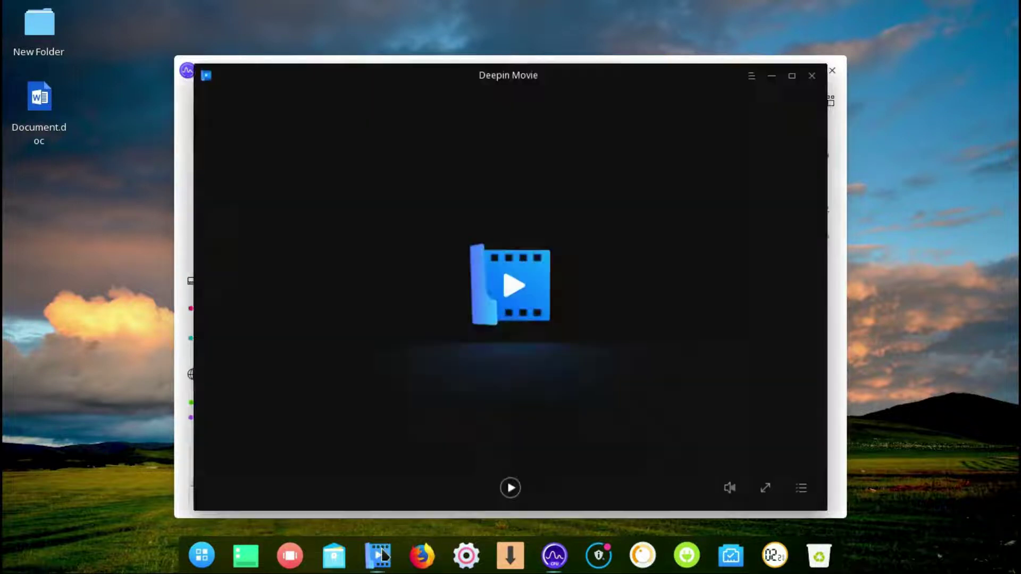
click(751, 77)
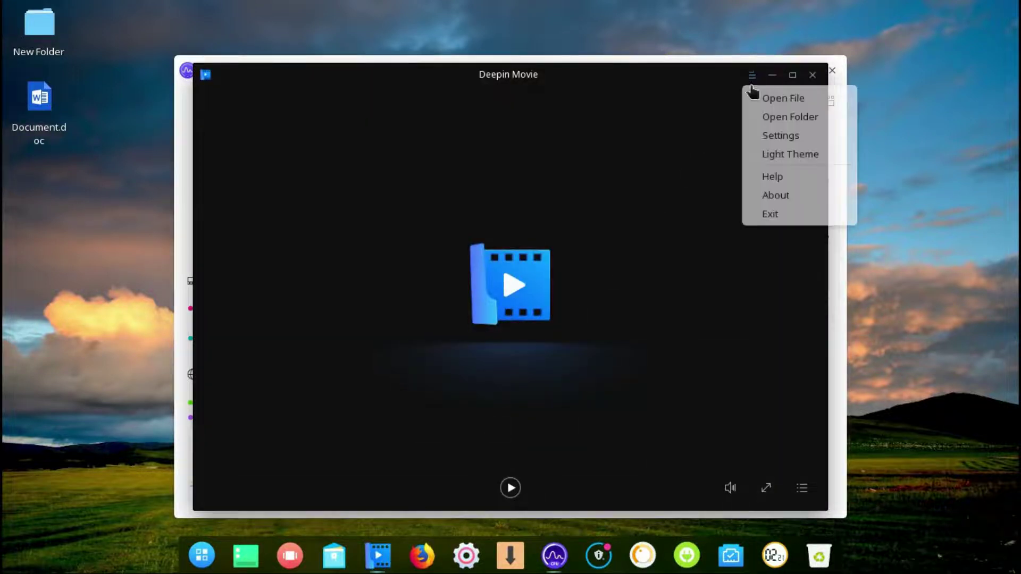
click(758, 155)
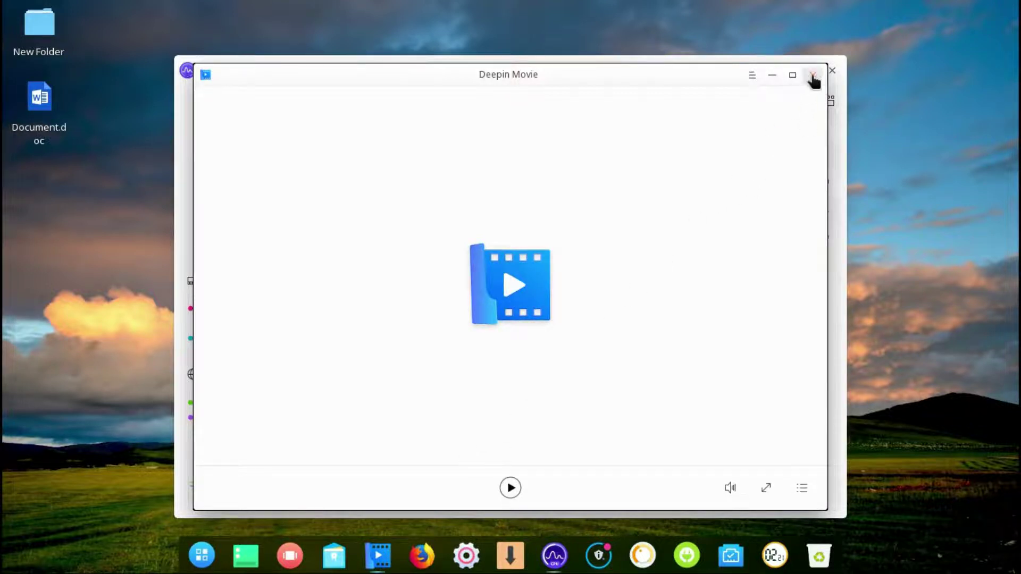
click(812, 74)
click(334, 556)
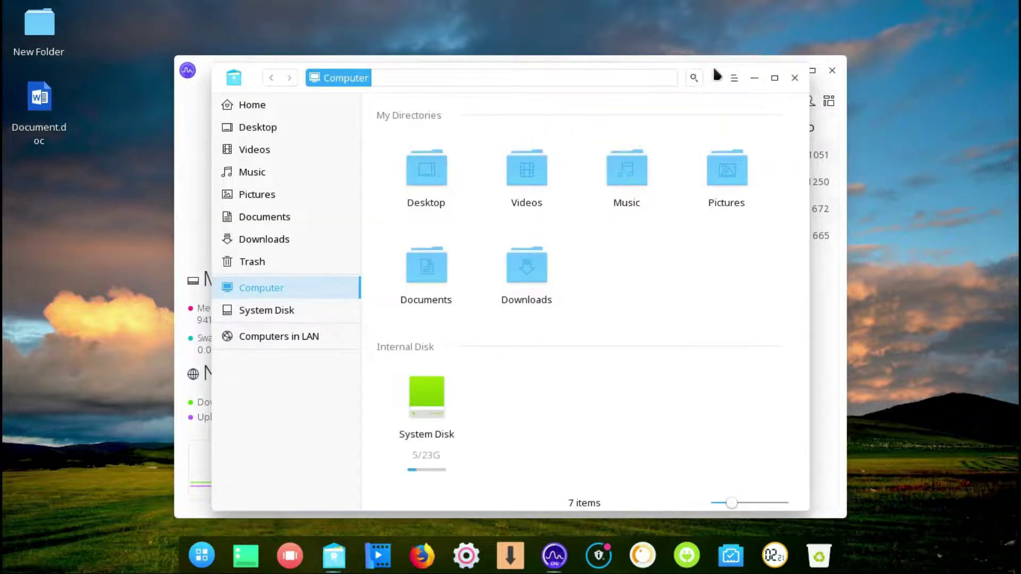
- Drag the File Manager window to the screen top and switch it to the Dark Theme
drag(716, 74, 717, 5)
click(733, 23)
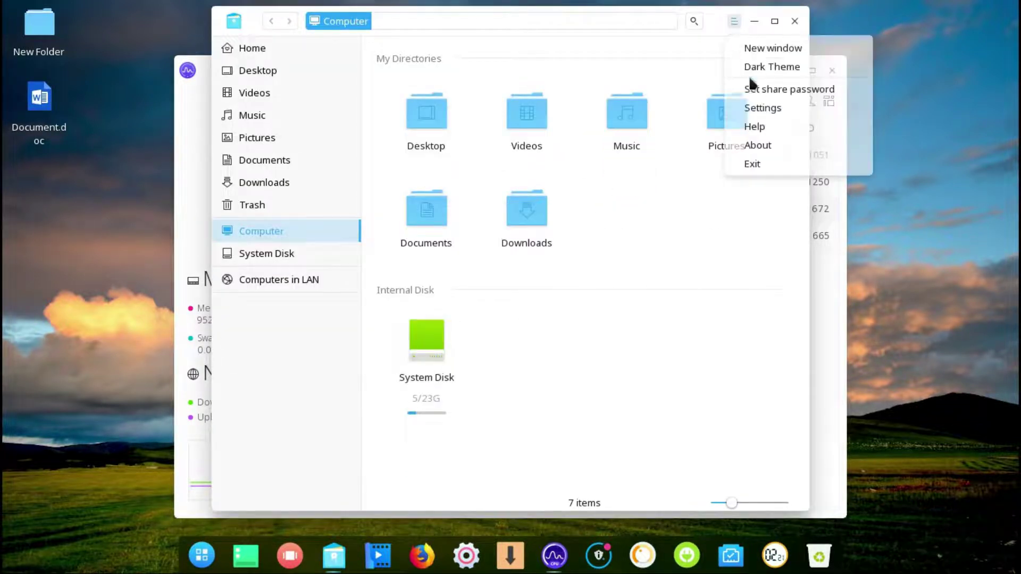
click(733, 66)
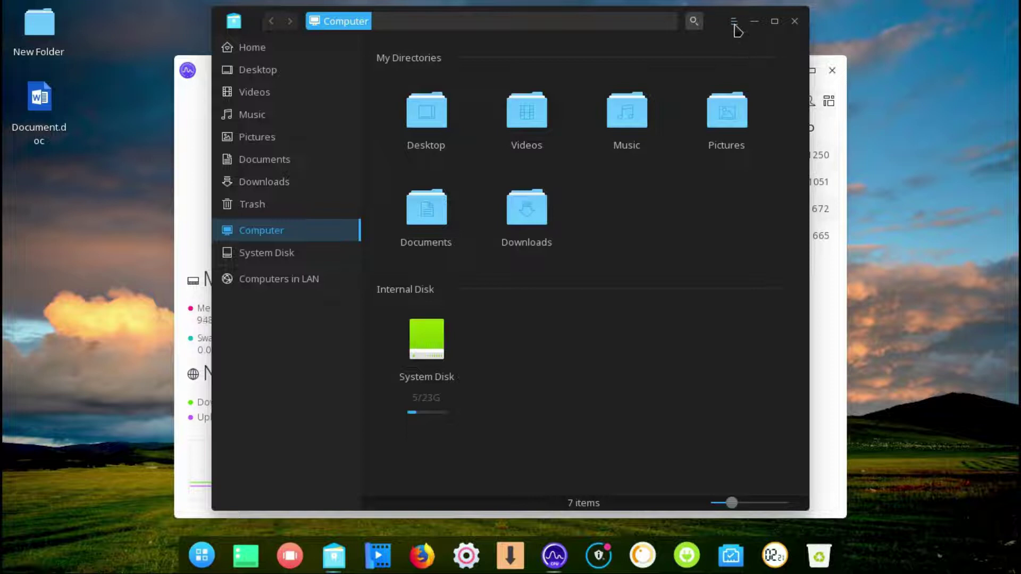
- View and close File Manager's About information, then go to the Home folder
click(735, 23)
click(744, 144)
click(649, 131)
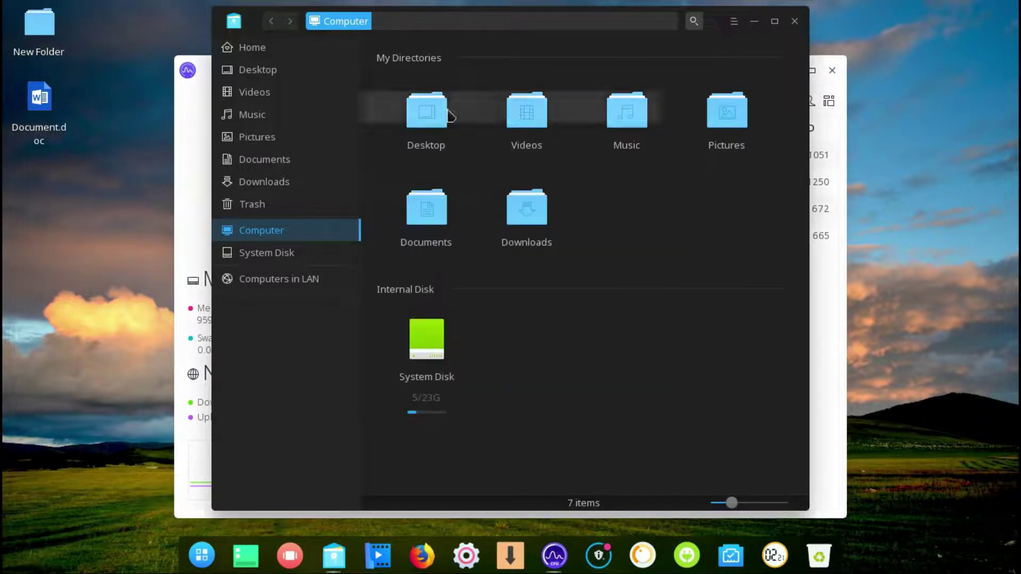
click(265, 51)
- Open Archman Example Files and tag cotton-castle-pamukkale.jpg as 'test'
double_click(430, 68)
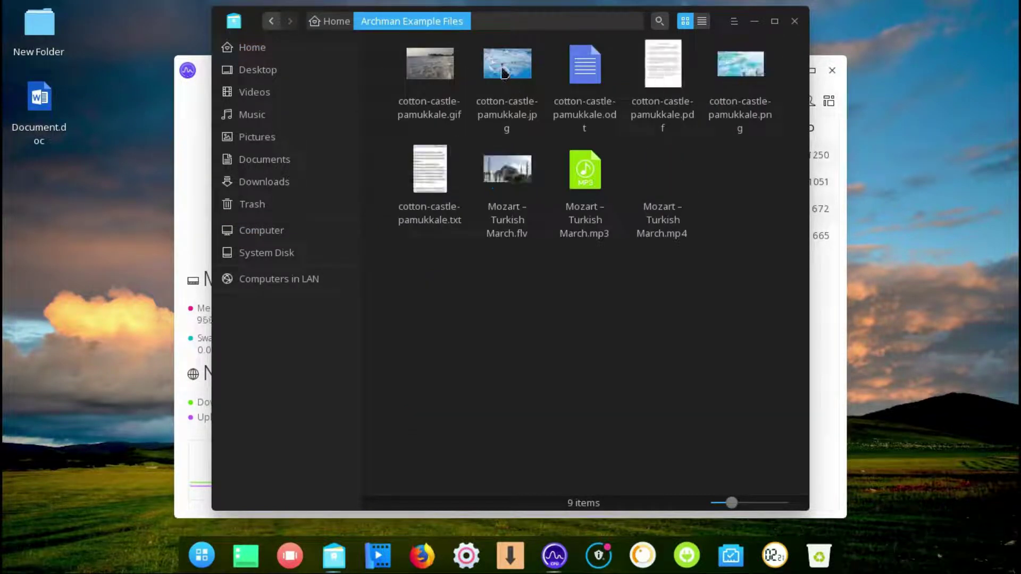
right_click(504, 72)
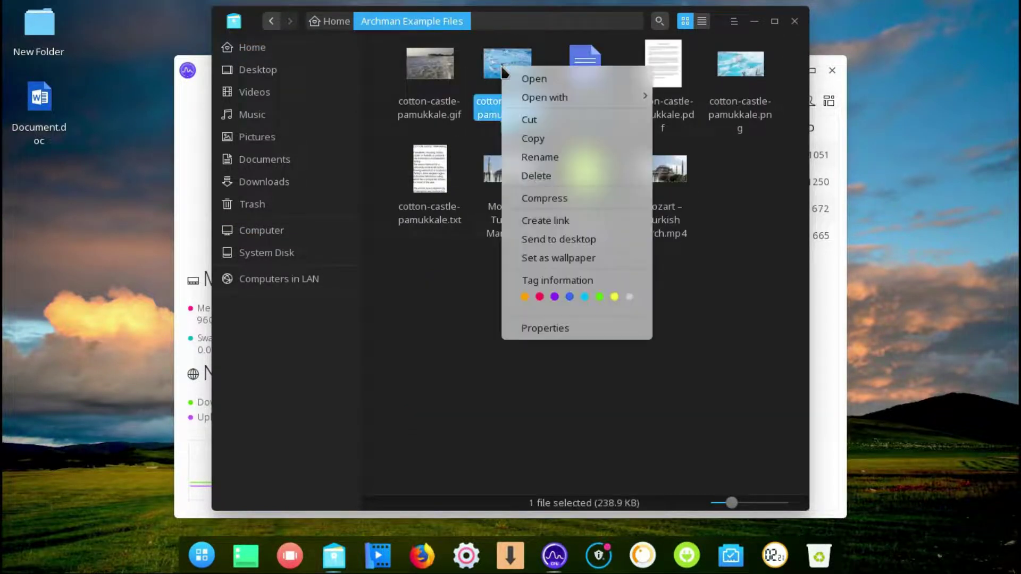
click(558, 282)
text(test)
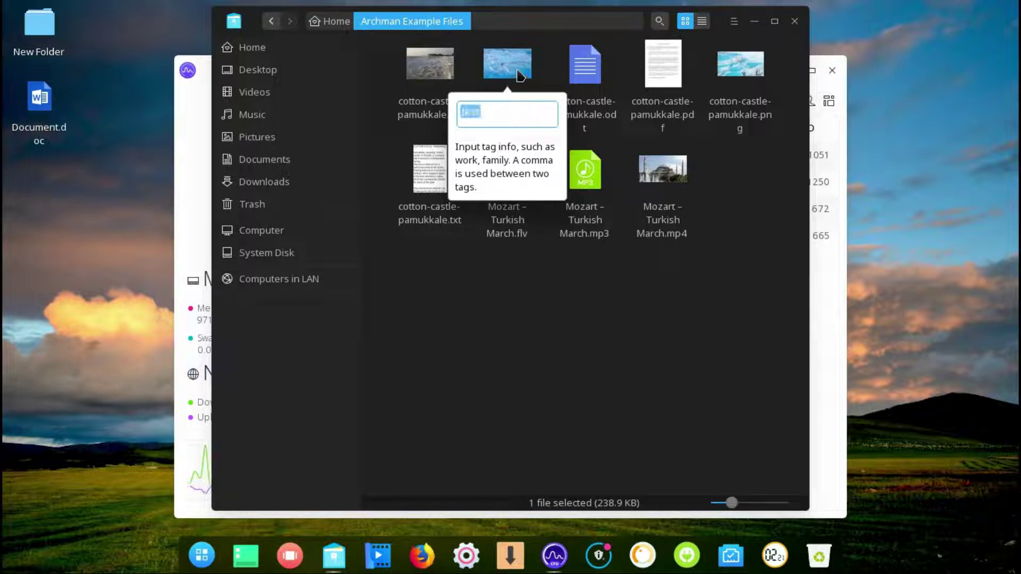
key(Return)
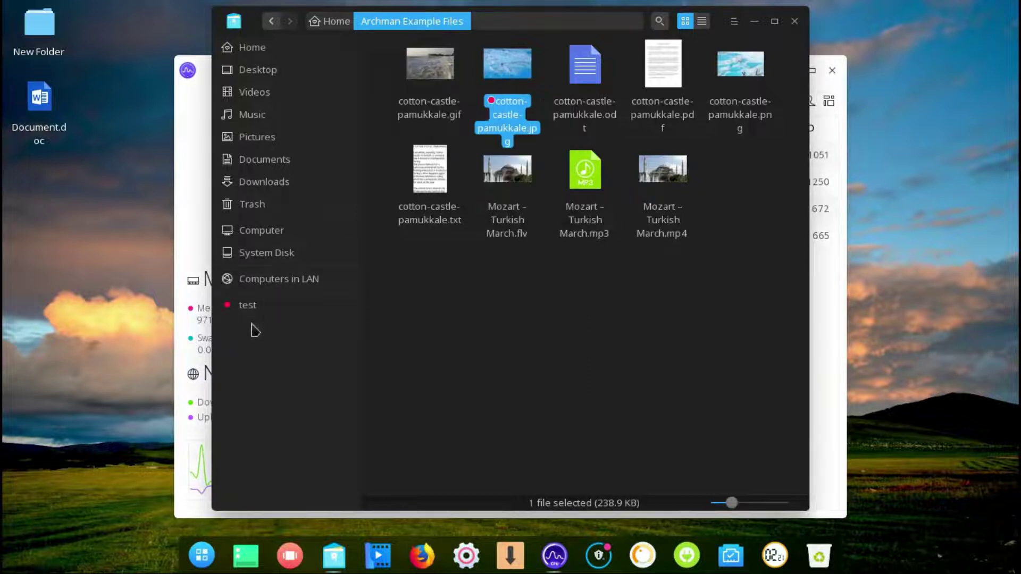
- Tag the cotton-castle-pamukkale odt document 'test', list the test-tagged files, and close the window
right_click(576, 113)
click(623, 303)
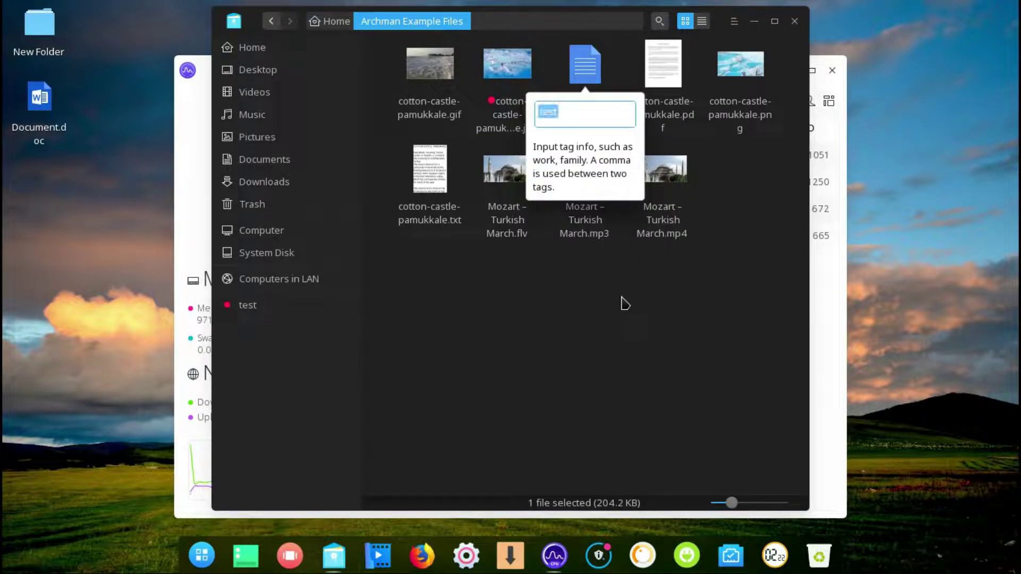
key(Return)
click(266, 306)
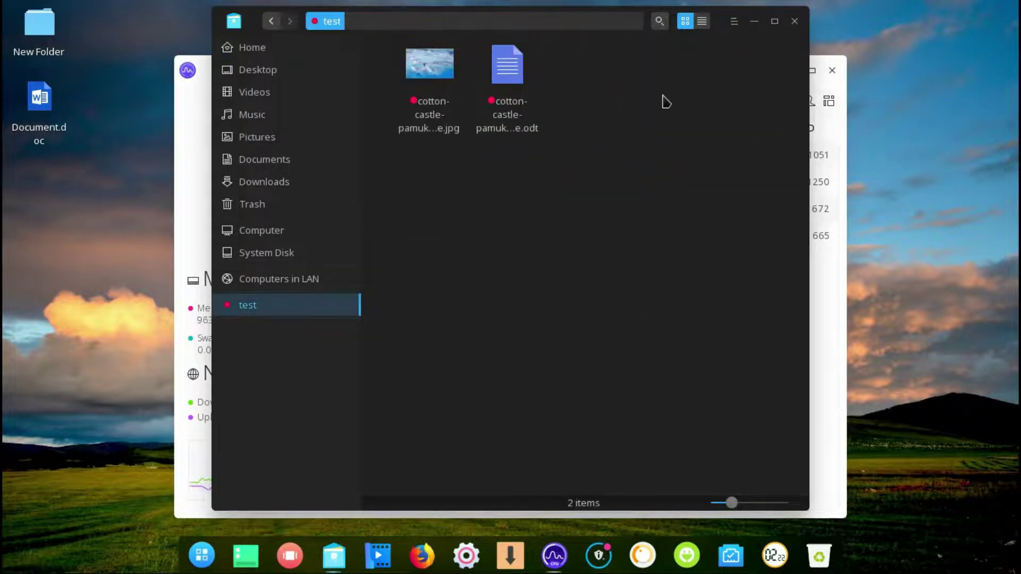
click(794, 23)
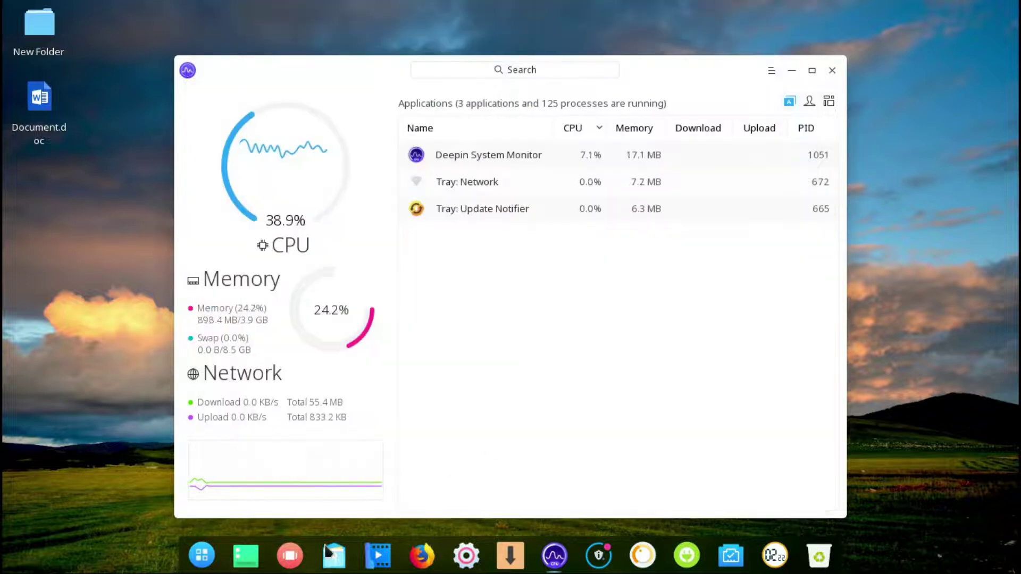
- Add a third workspace from the workspace overview and return to workspace 1
click(301, 555)
click(547, 69)
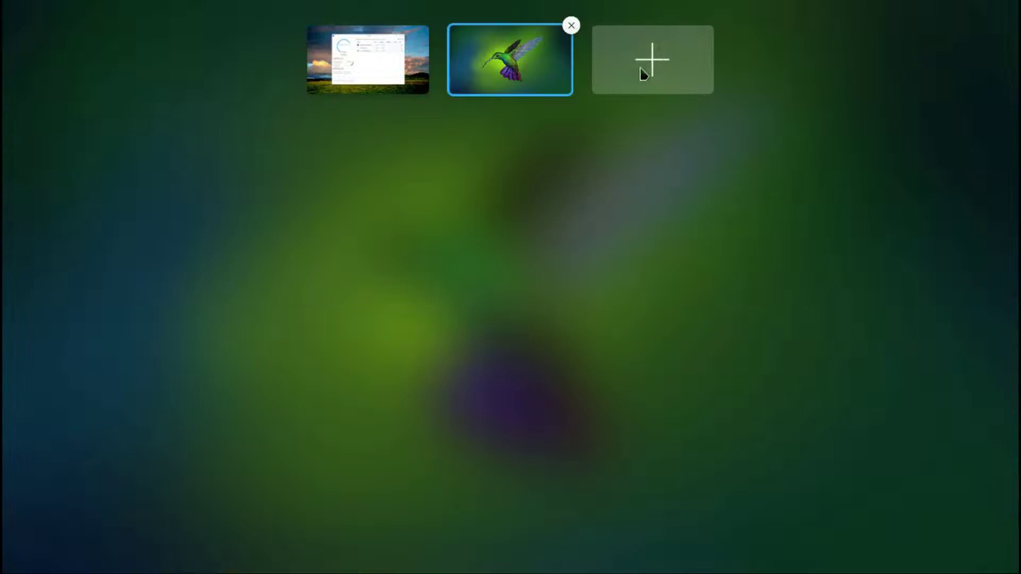
click(623, 70)
click(332, 72)
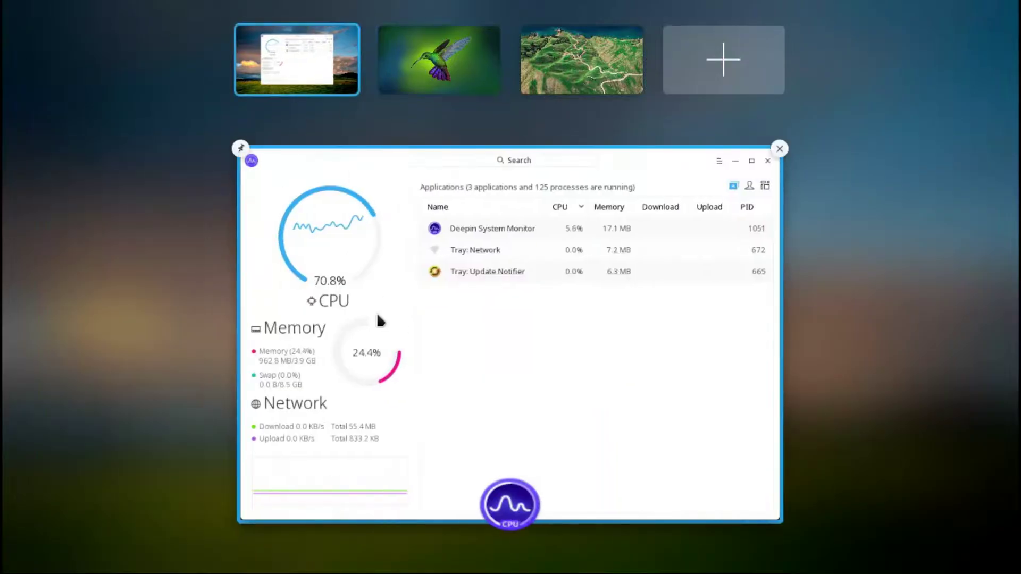
click(497, 356)
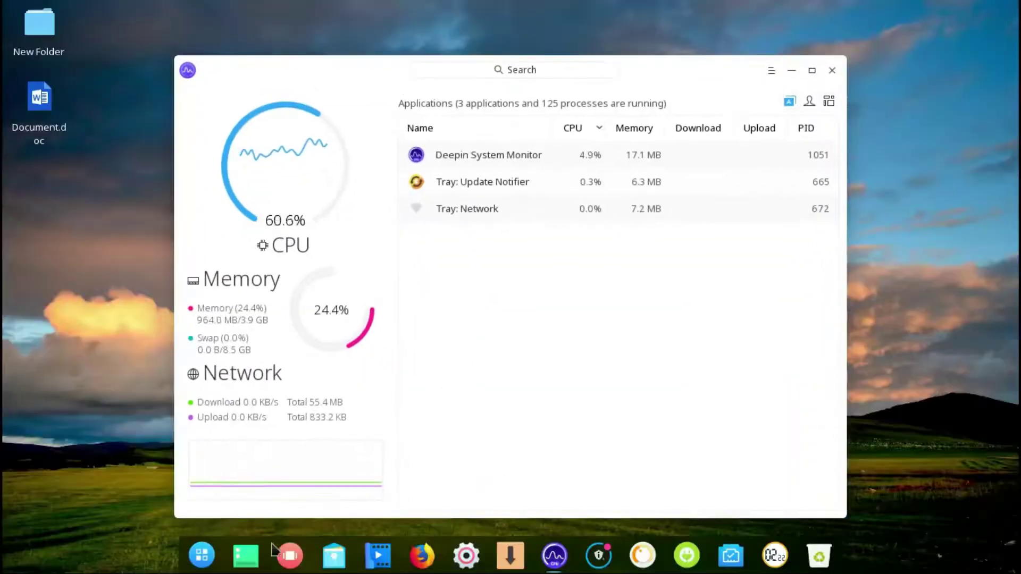
- Show the desktop and restore the windows, then open the application launcher
click(245, 556)
click(243, 557)
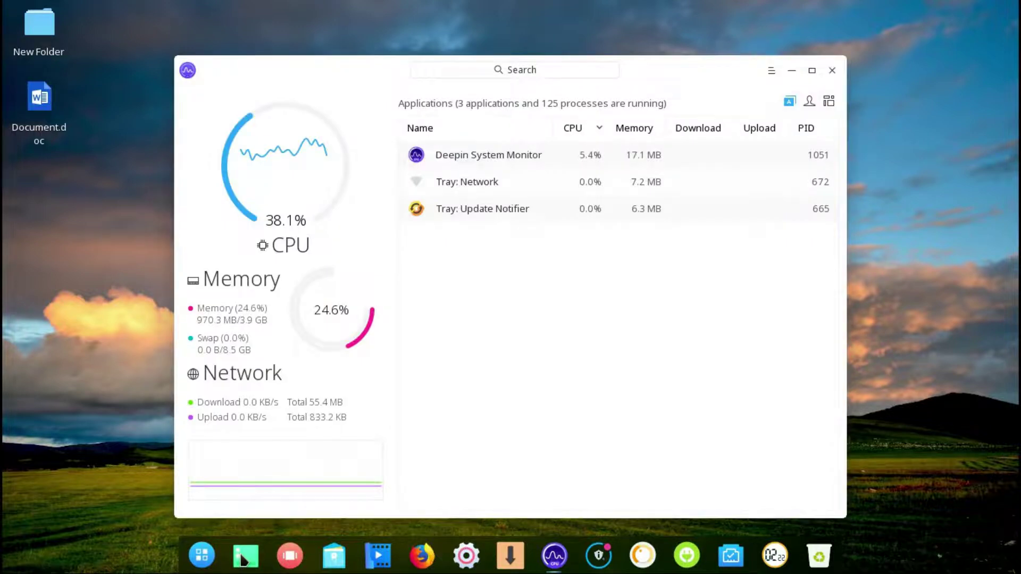
click(202, 556)
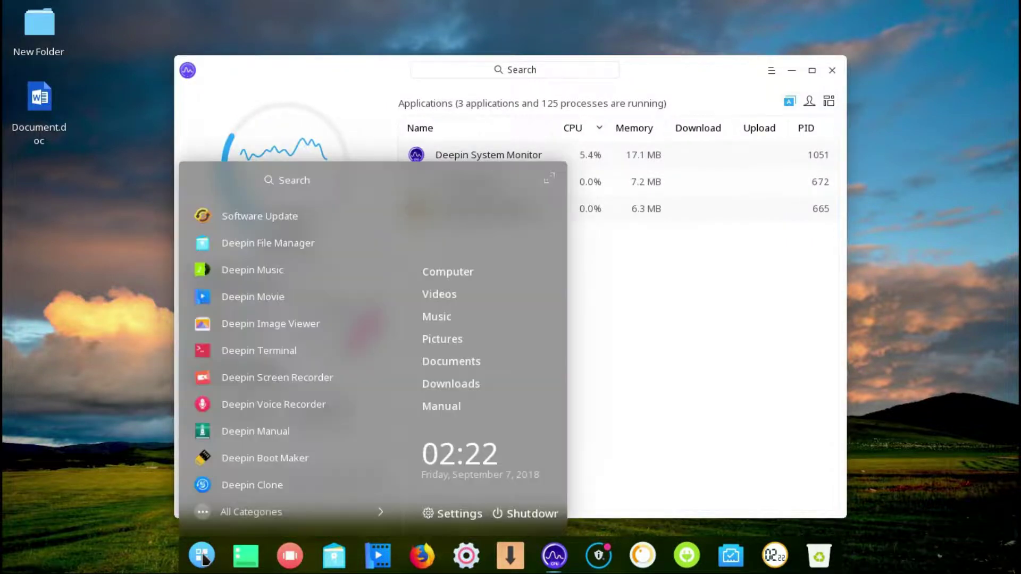
- Close the launcher, switch the dock to Efficient mode, and move it to the top and back to the bottom
click(202, 556)
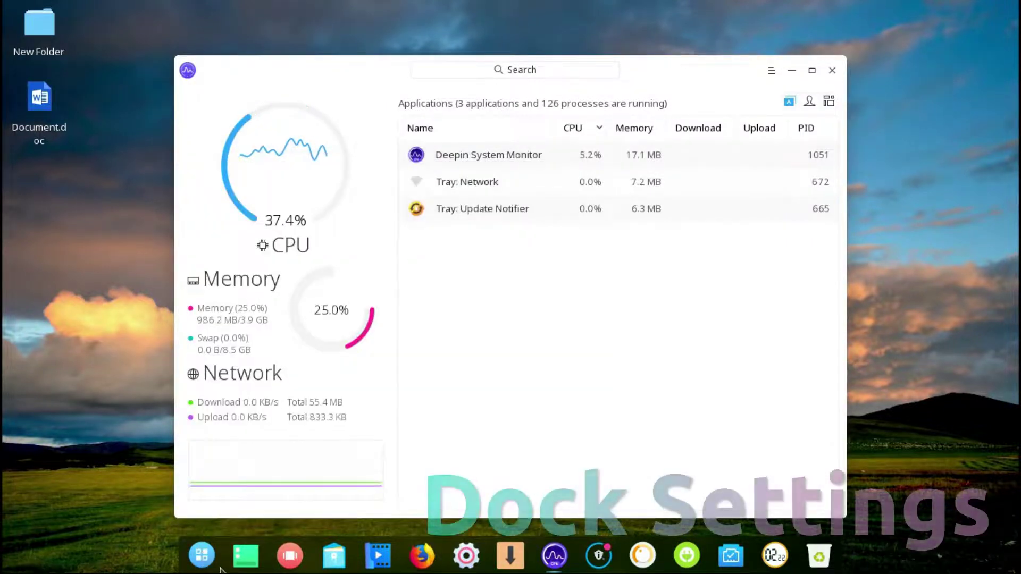
right_click(220, 565)
mouse_move(266, 480)
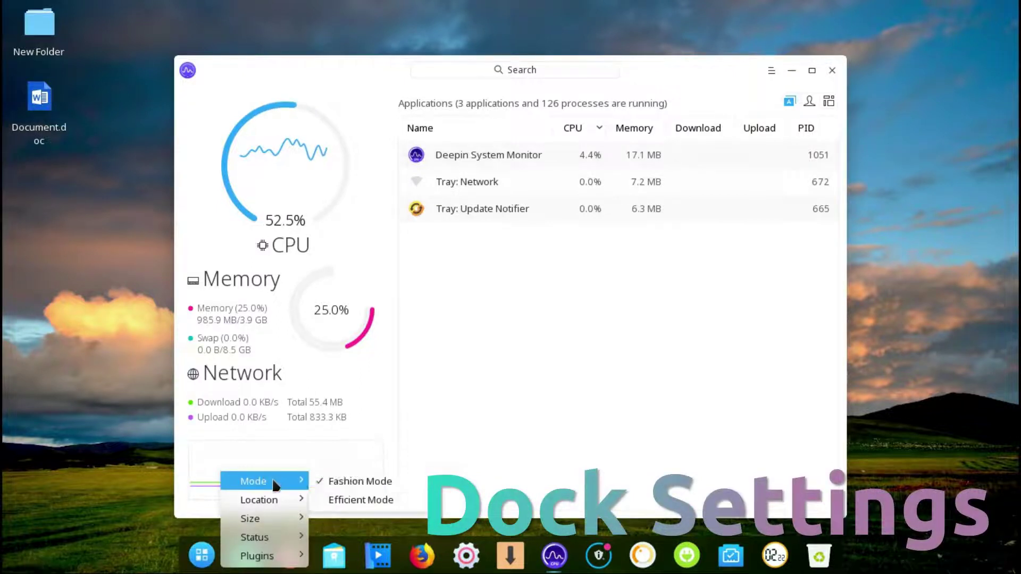
click(347, 496)
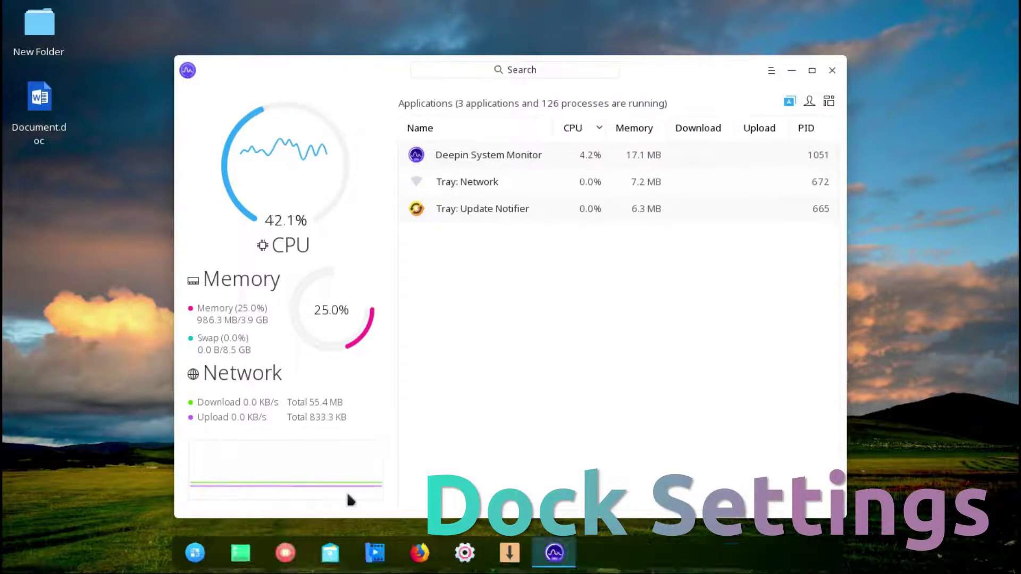
right_click(474, 568)
mouse_move(537, 496)
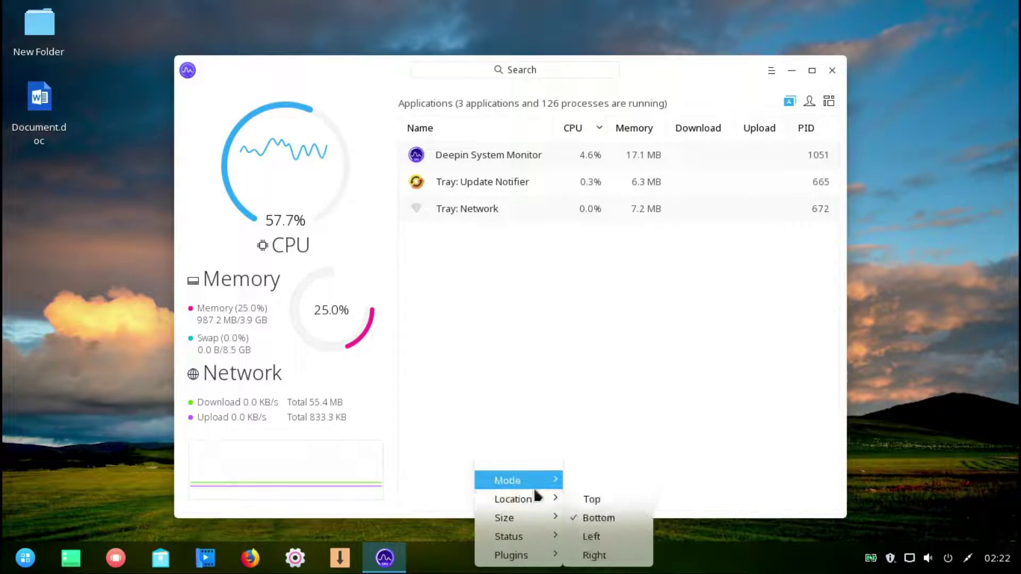
click(583, 505)
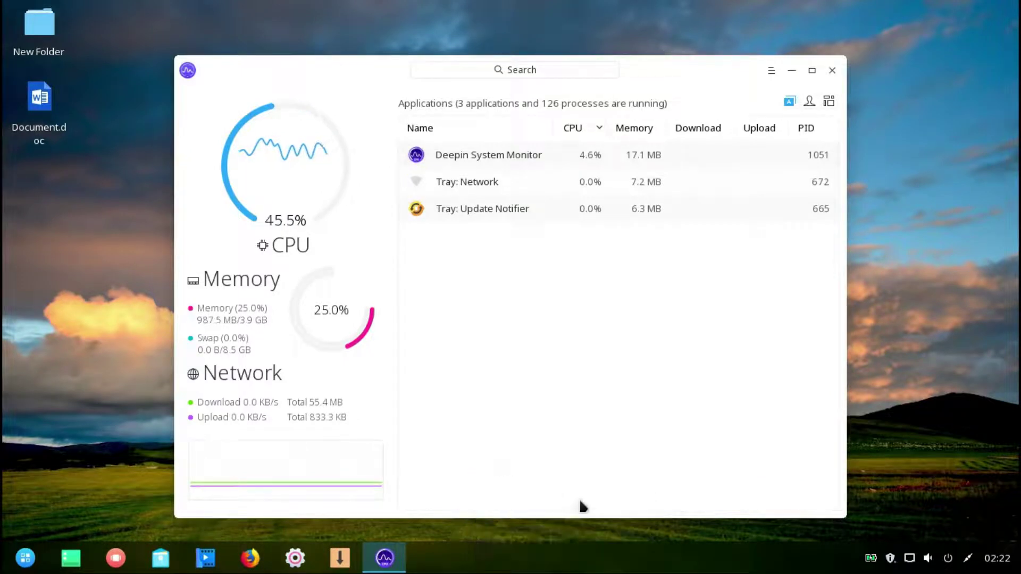
right_click(571, 25)
mouse_move(657, 53)
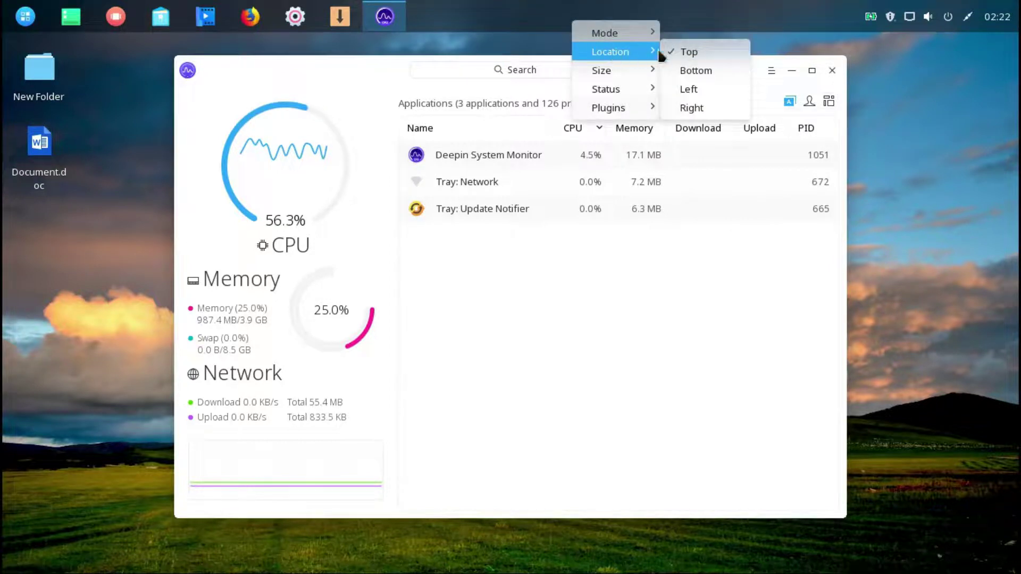
click(691, 69)
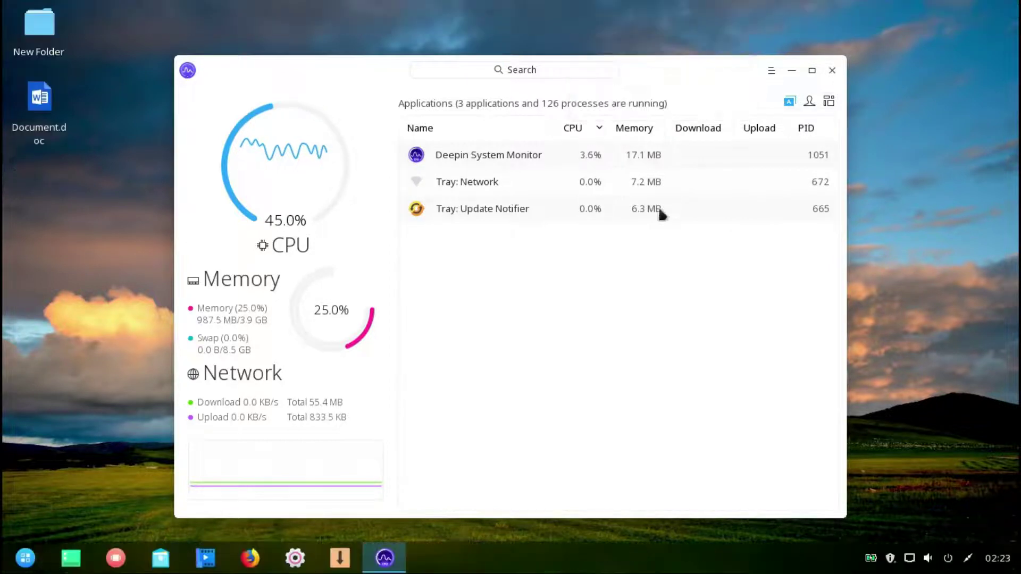
- Resize the dock to Large, then back to Medium
right_click(524, 560)
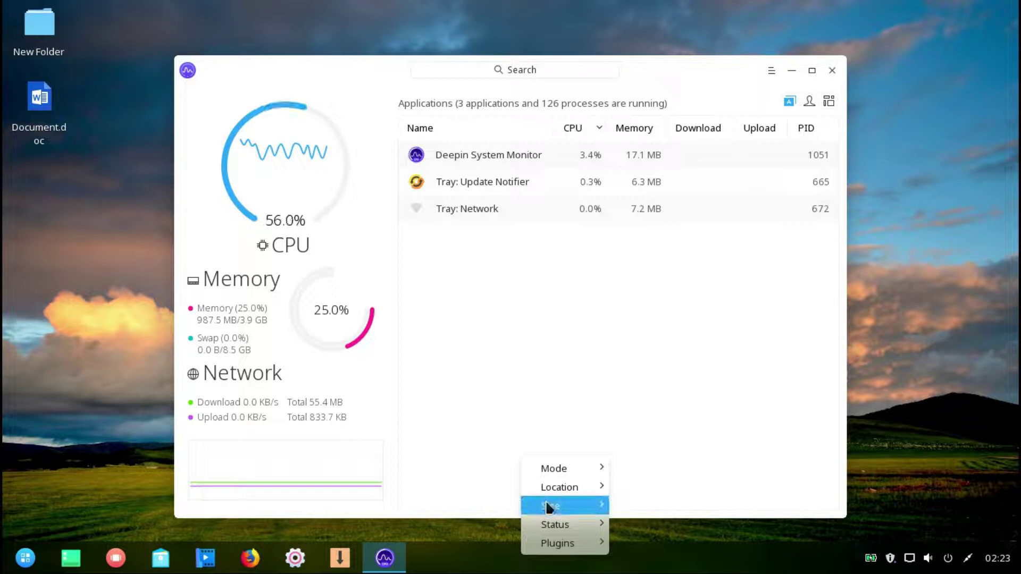
mouse_move(599, 514)
click(630, 508)
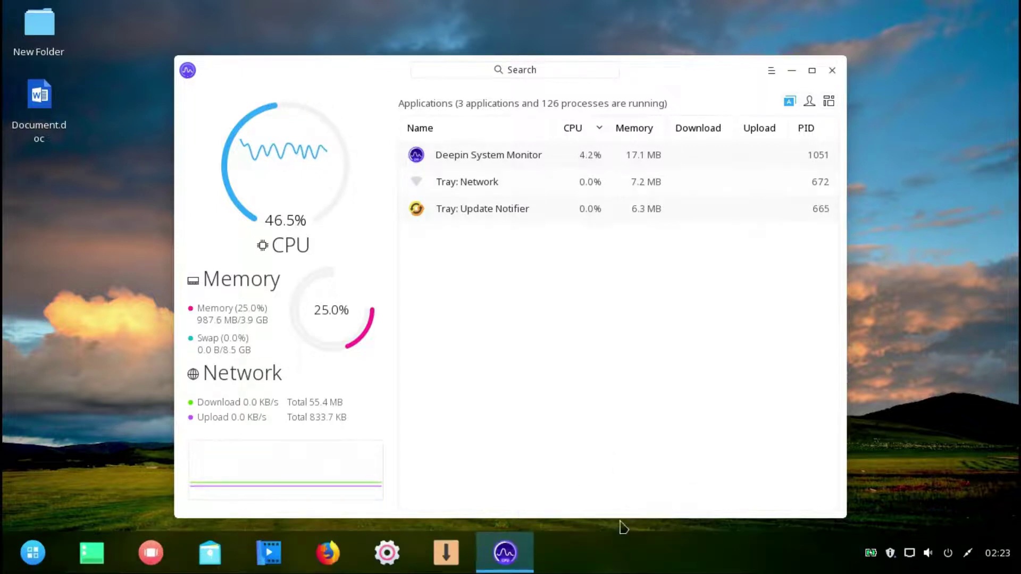
right_click(621, 552)
mouse_move(690, 493)
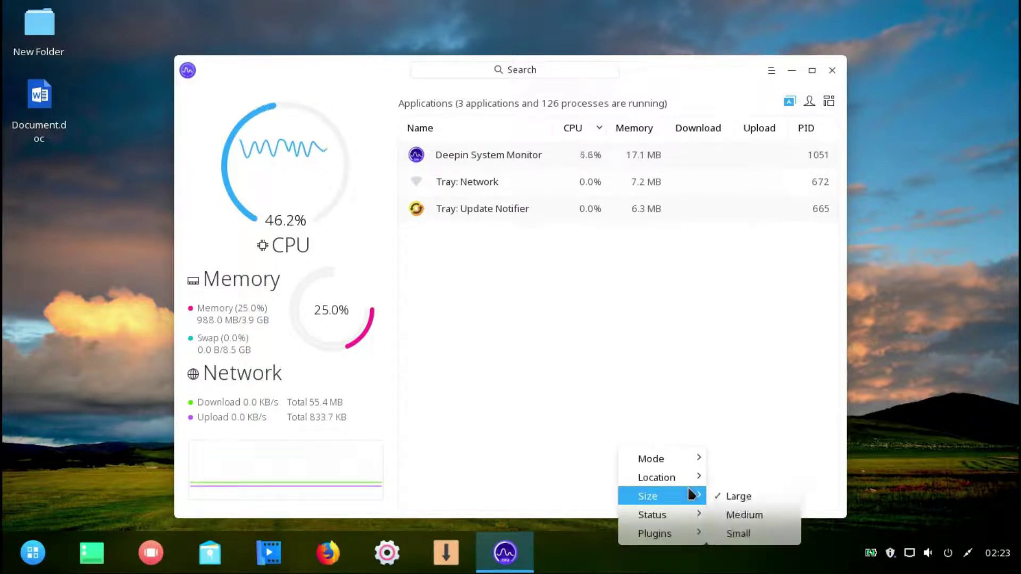
click(738, 513)
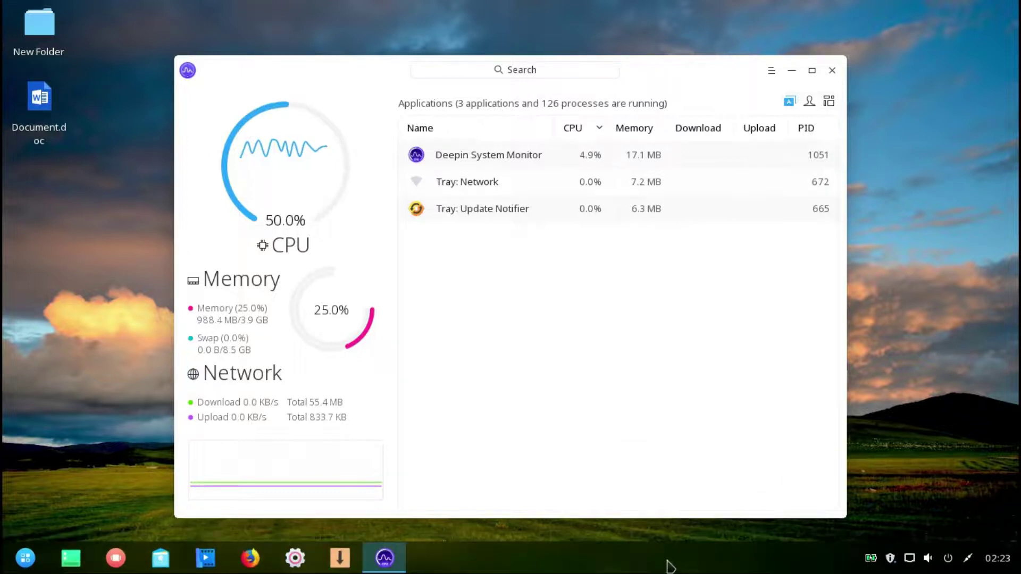
- Uncheck the Power plugin on the dock and close System Monitor
right_click(669, 562)
mouse_move(700, 524)
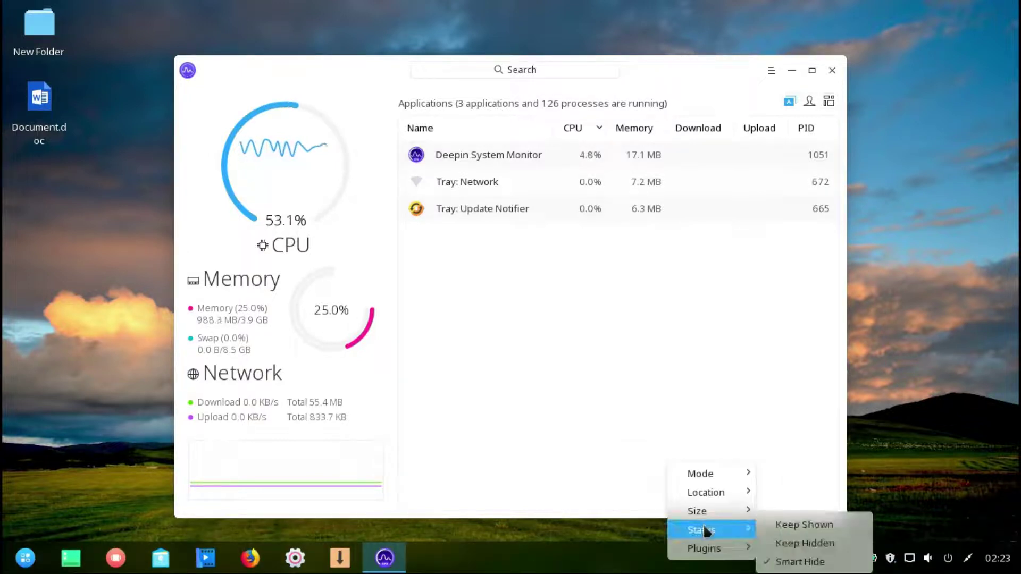
mouse_move(729, 548)
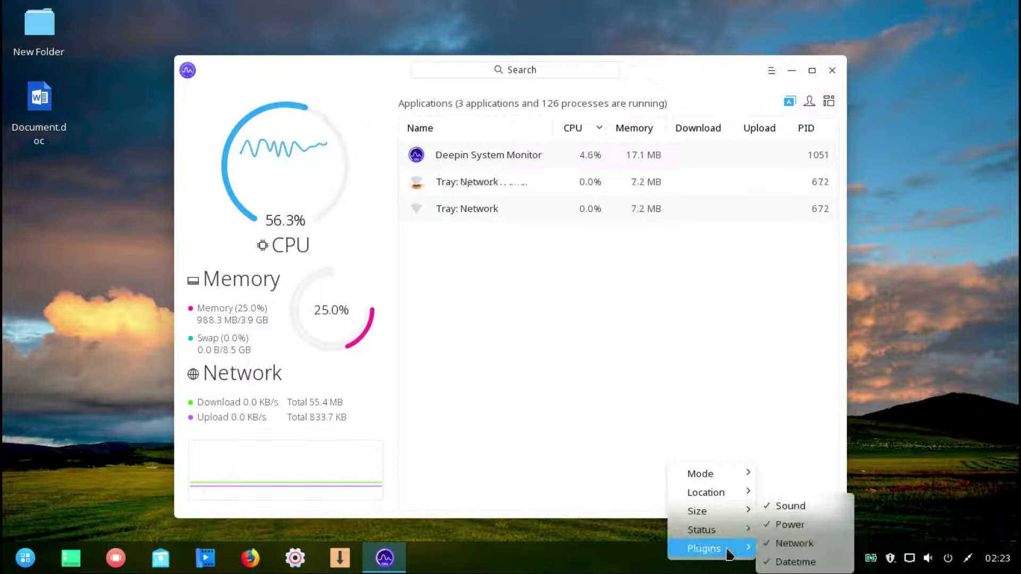
click(768, 524)
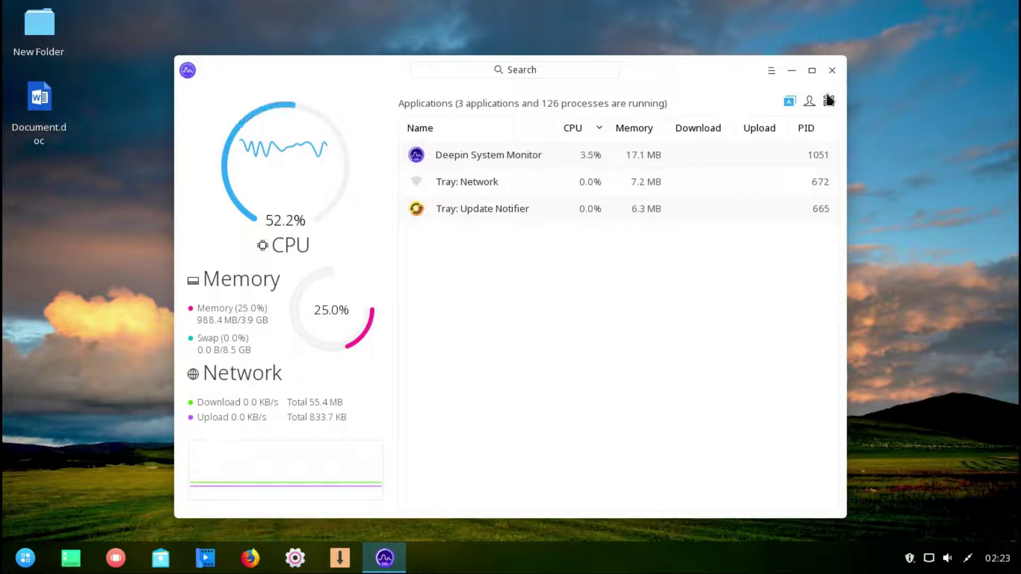
click(831, 71)
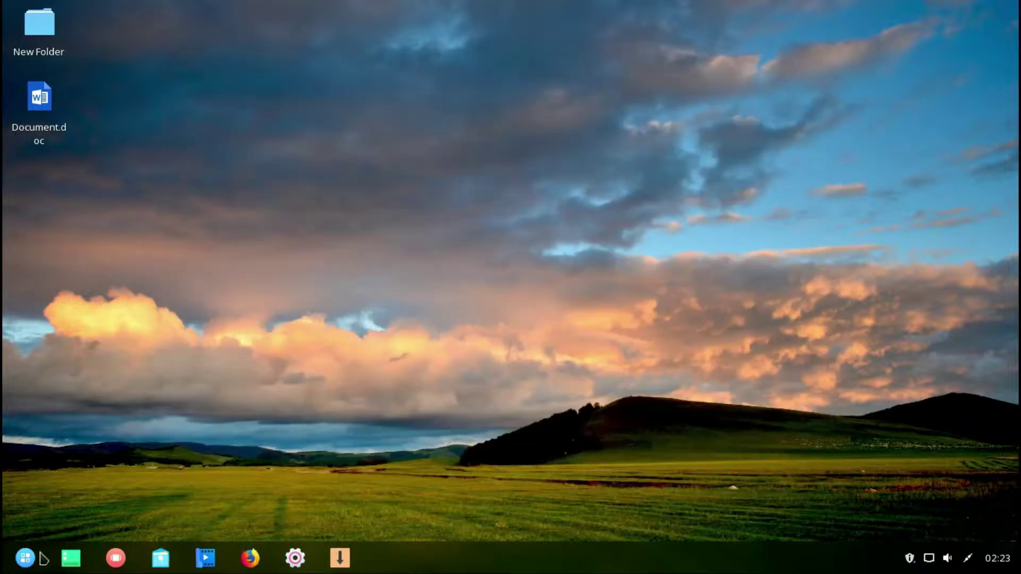
- Switch the launcher to category view and browse the Internet, Music and Video categories
click(25, 559)
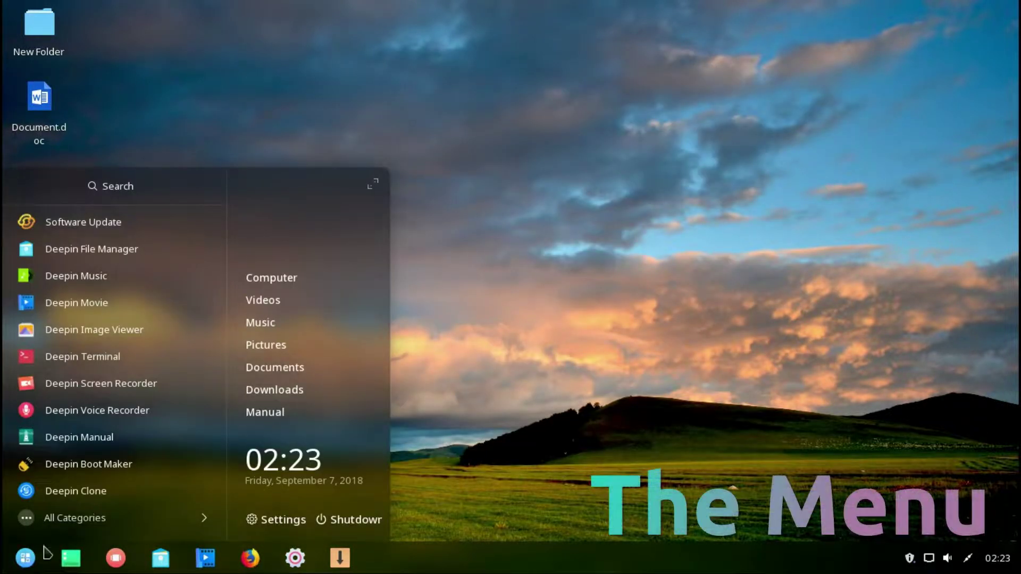
click(73, 524)
click(83, 224)
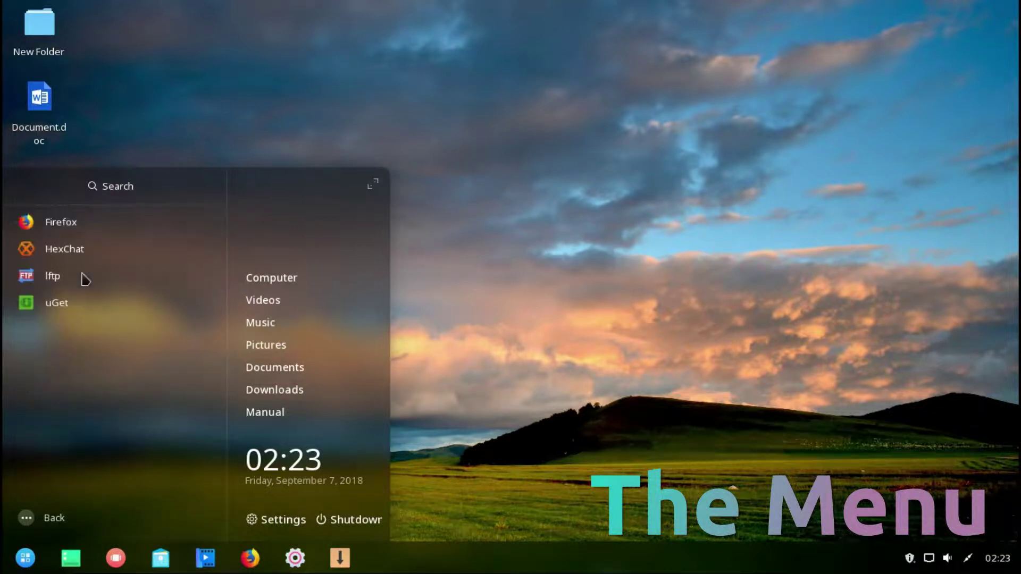
click(29, 520)
click(79, 247)
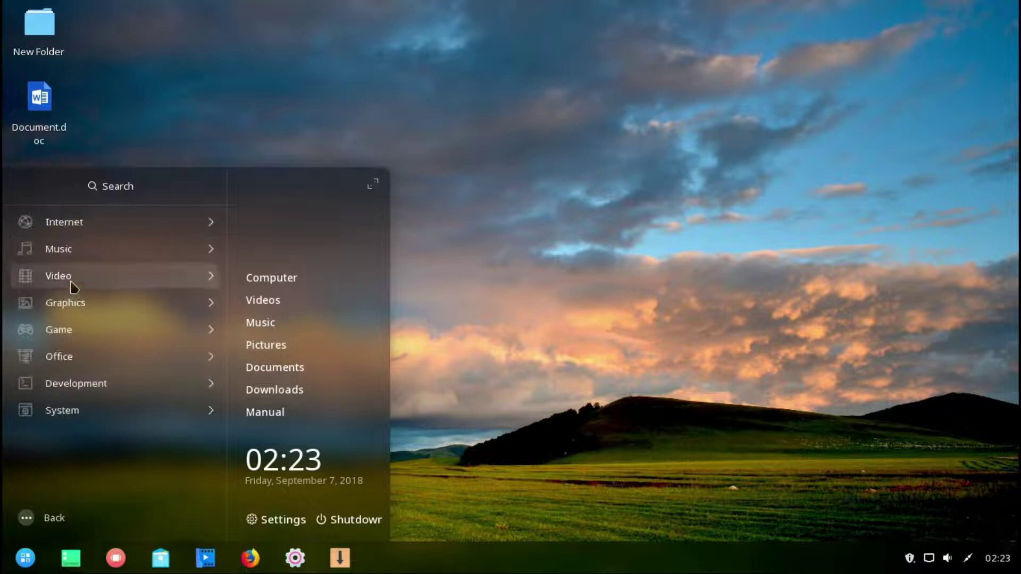
click(63, 274)
- Browse the Graphics, Game, Office and Development categories, ending on System
click(41, 518)
click(68, 304)
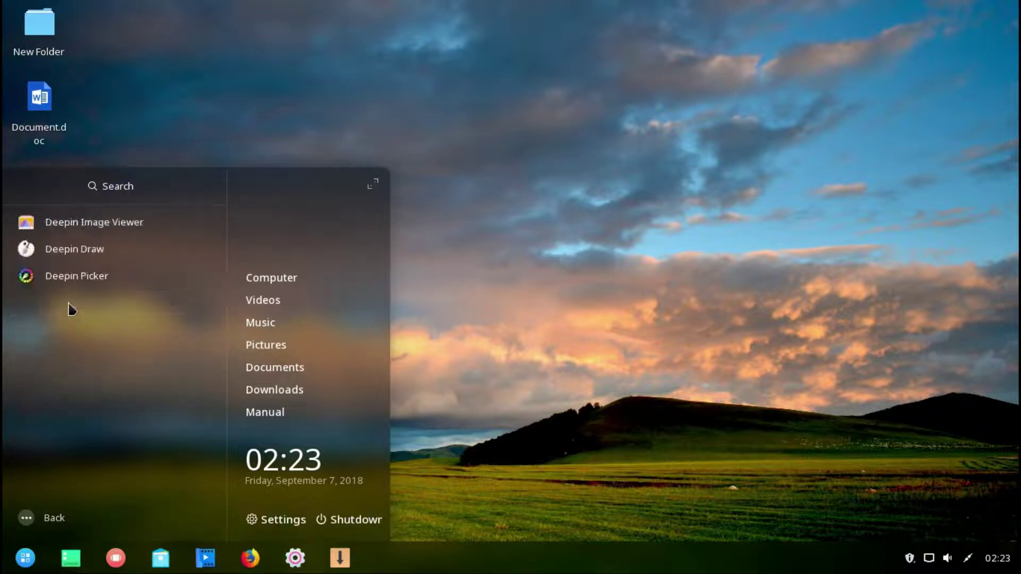
click(41, 515)
click(68, 324)
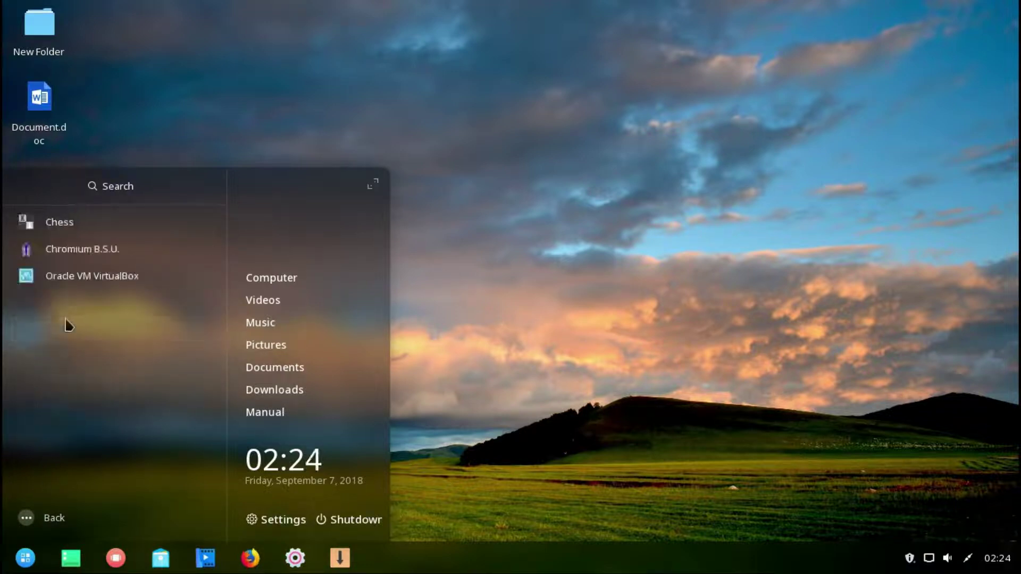
click(38, 517)
click(64, 358)
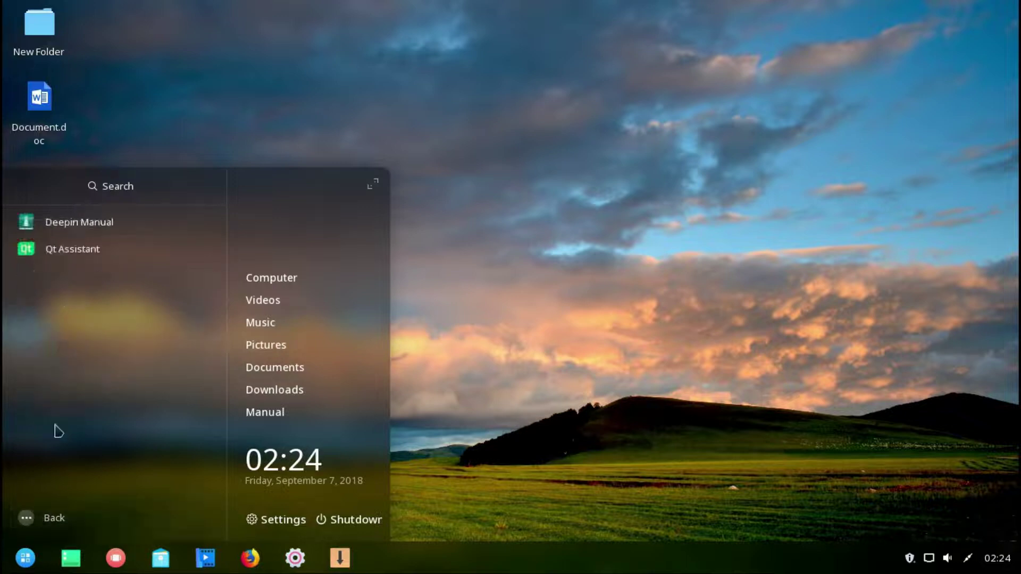
click(38, 516)
click(53, 394)
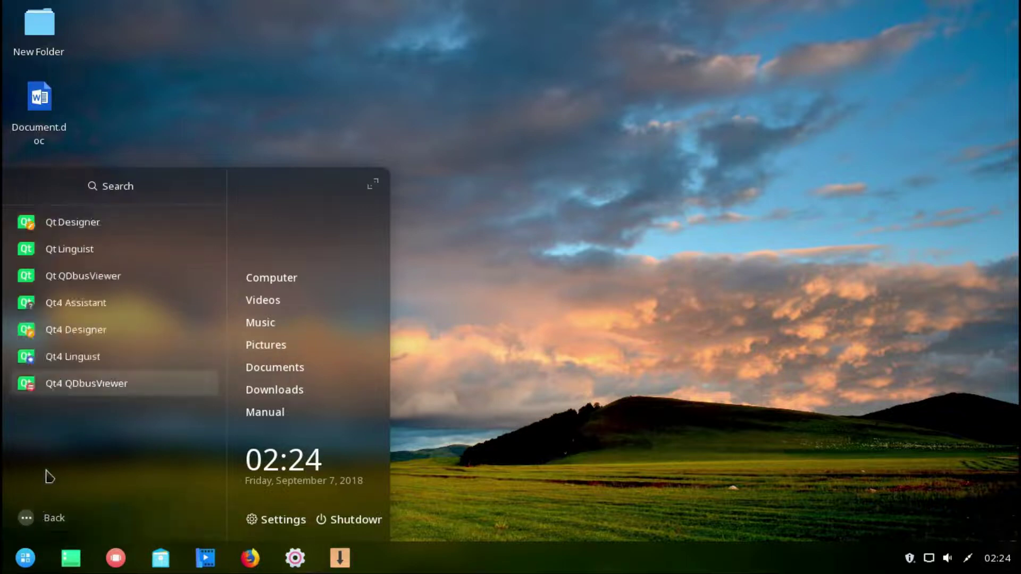
click(41, 517)
click(63, 414)
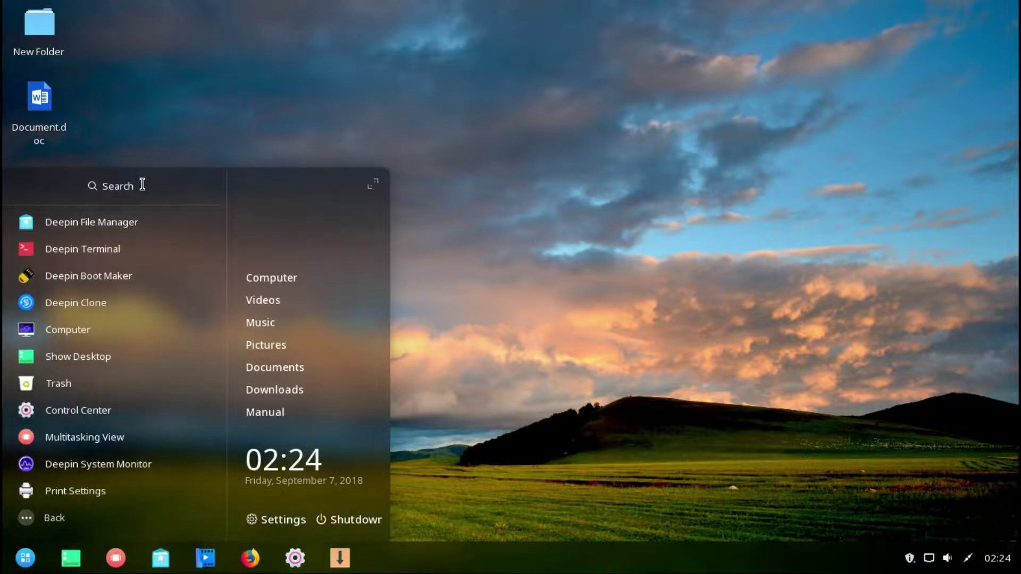
- Search the launcher for 'deep', open Computer in the file manager, close it, and reopen the launcher
text(deepin)
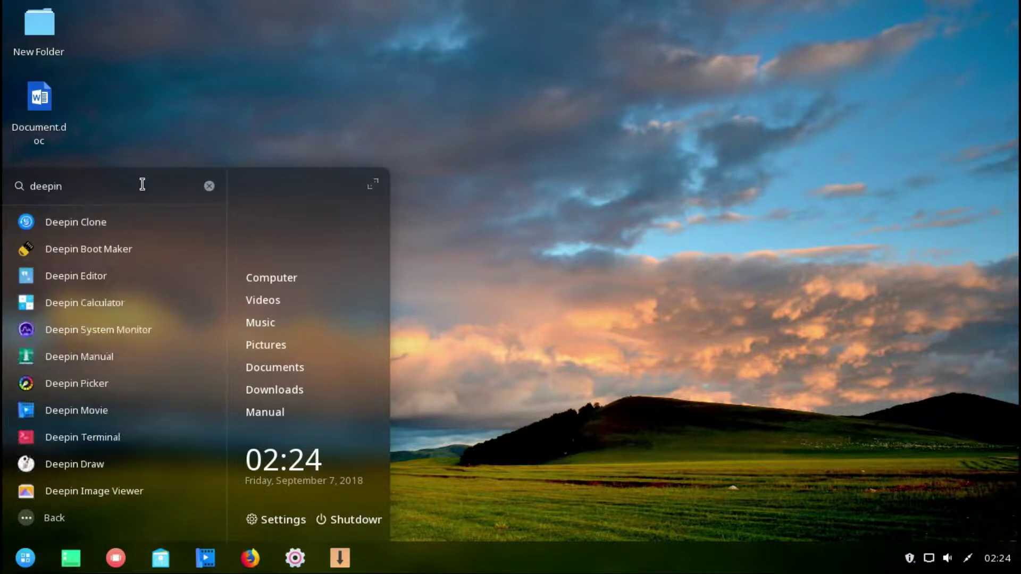
click(271, 279)
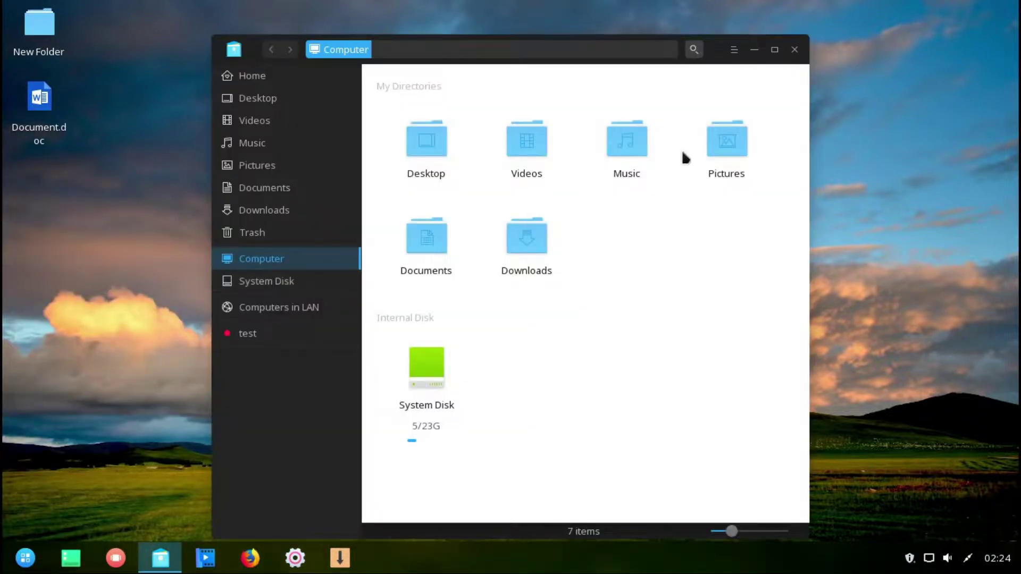
click(792, 51)
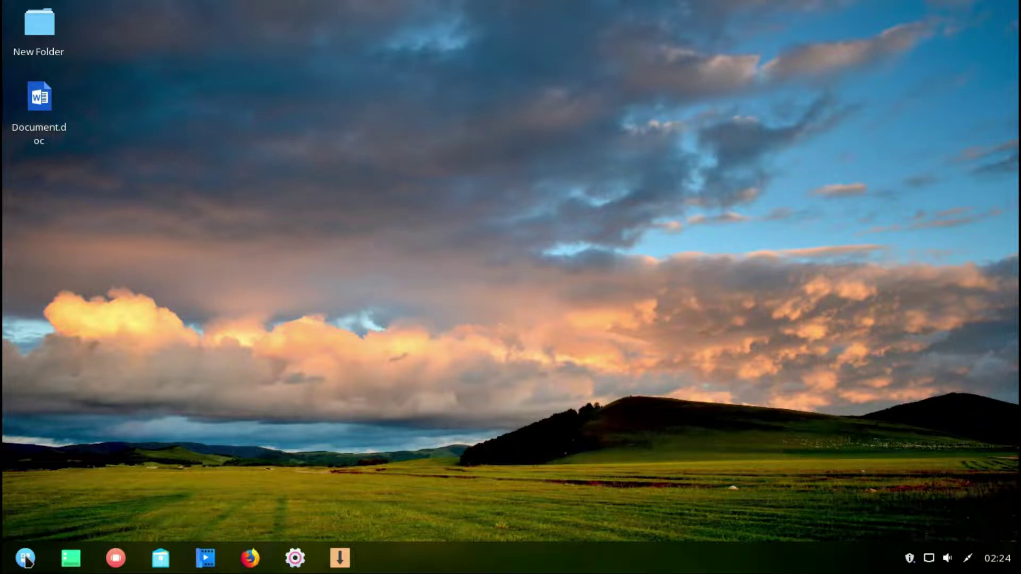
click(25, 558)
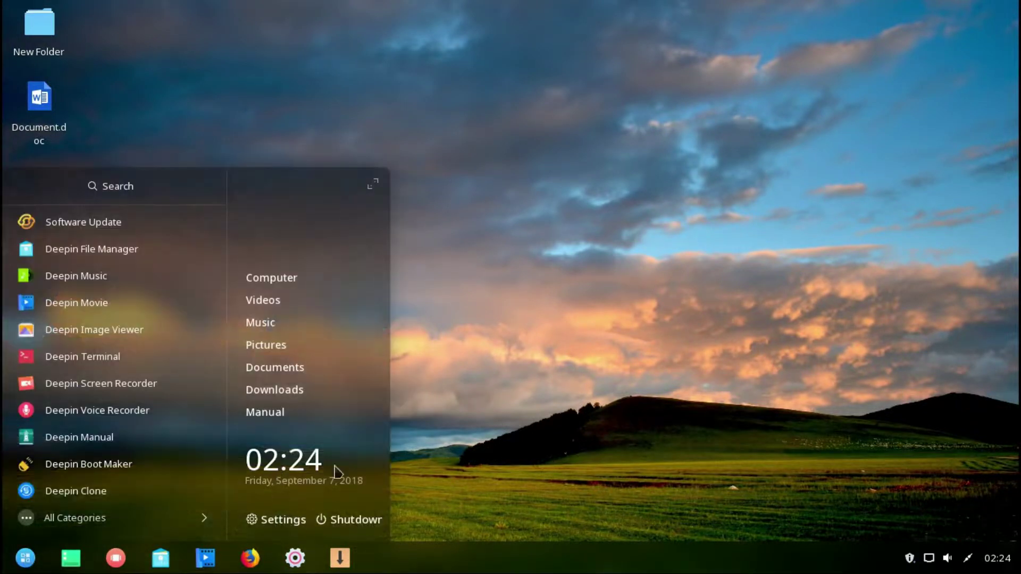
- Expand the launcher to full screen, group its apps by category, then return to the compact menu
click(374, 187)
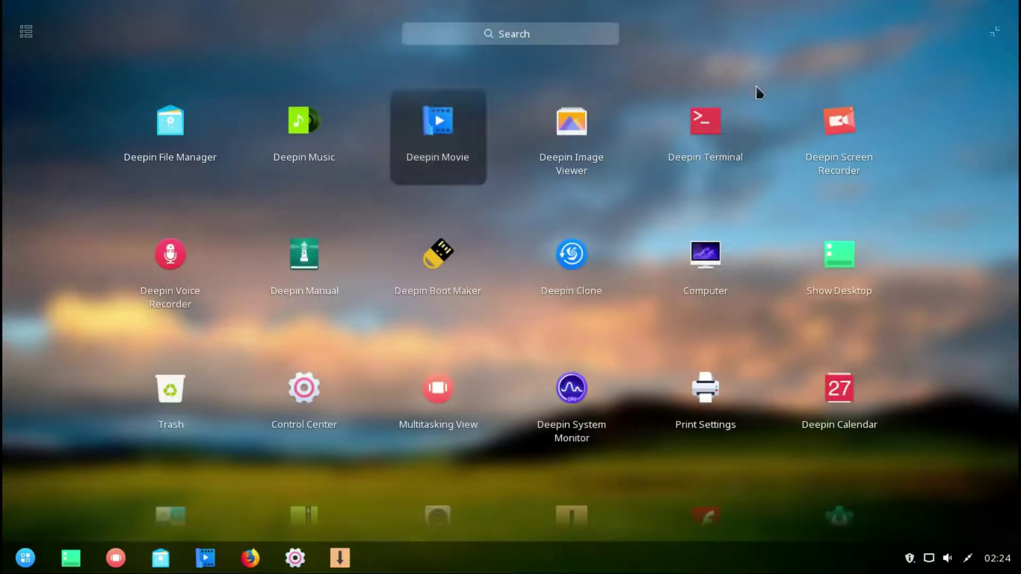
click(29, 33)
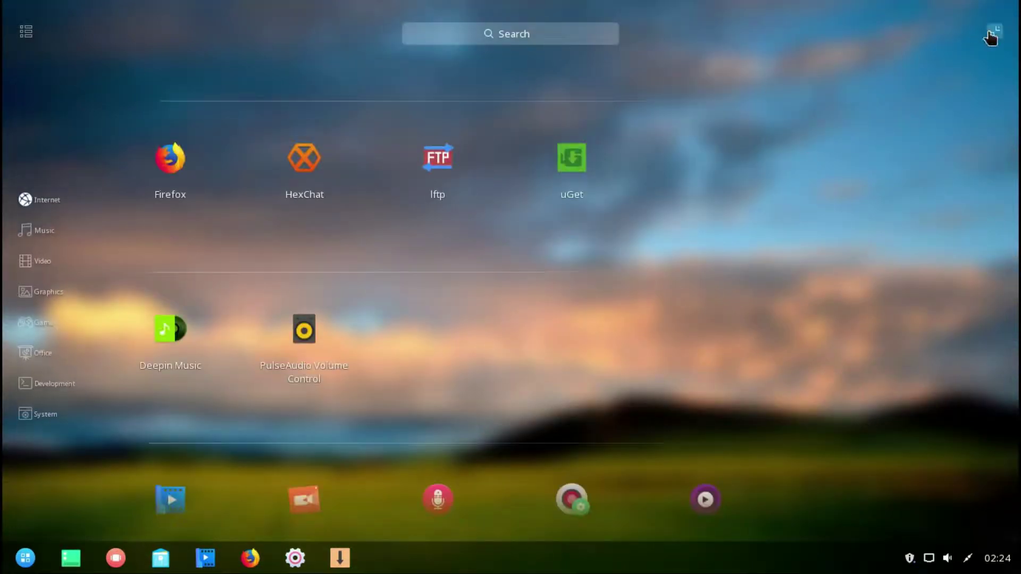
click(995, 33)
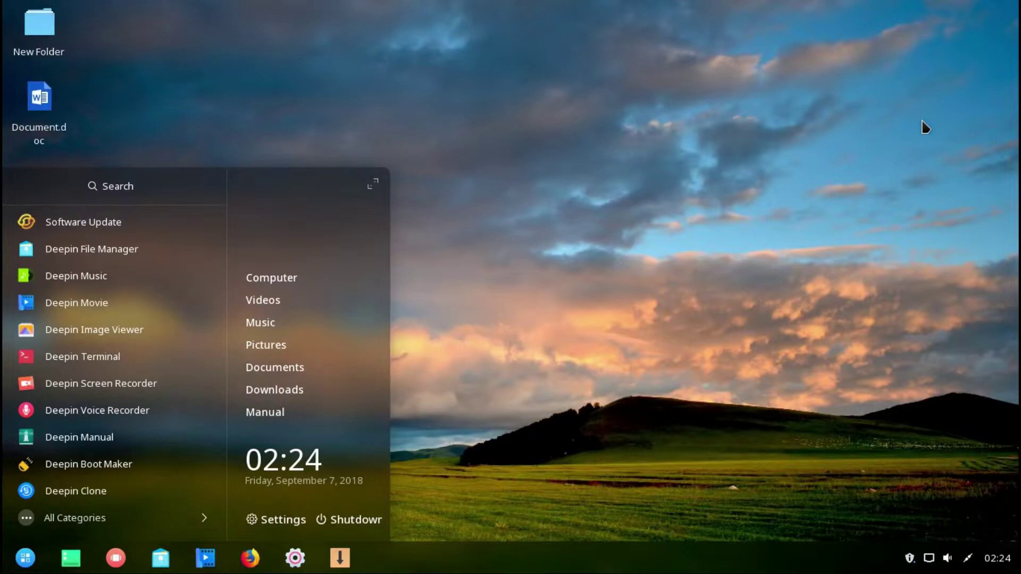
- Open Control Center and review the administrator account, screen resolutions and brightness settings
click(295, 558)
click(767, 21)
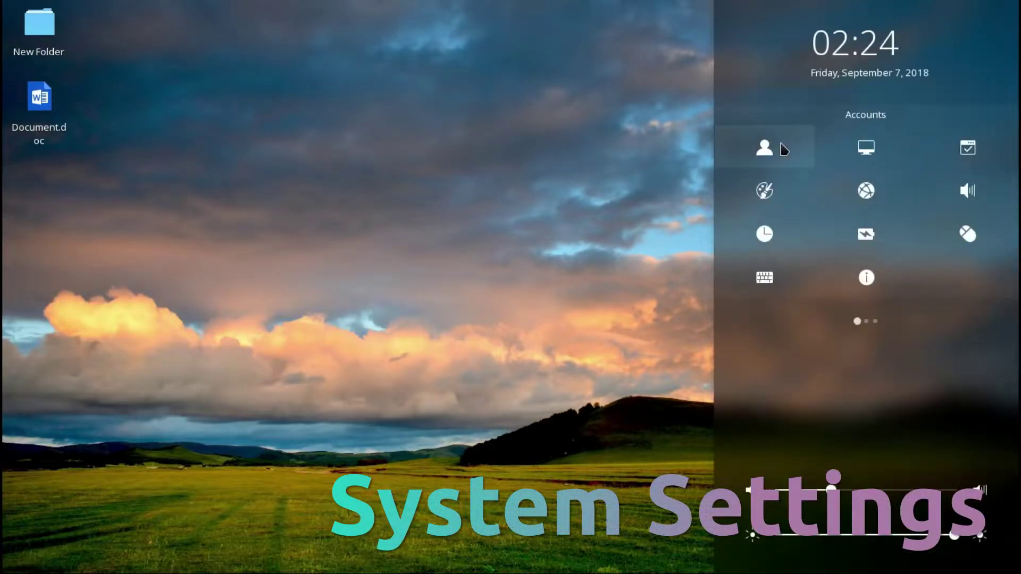
click(779, 149)
click(923, 82)
click(771, 22)
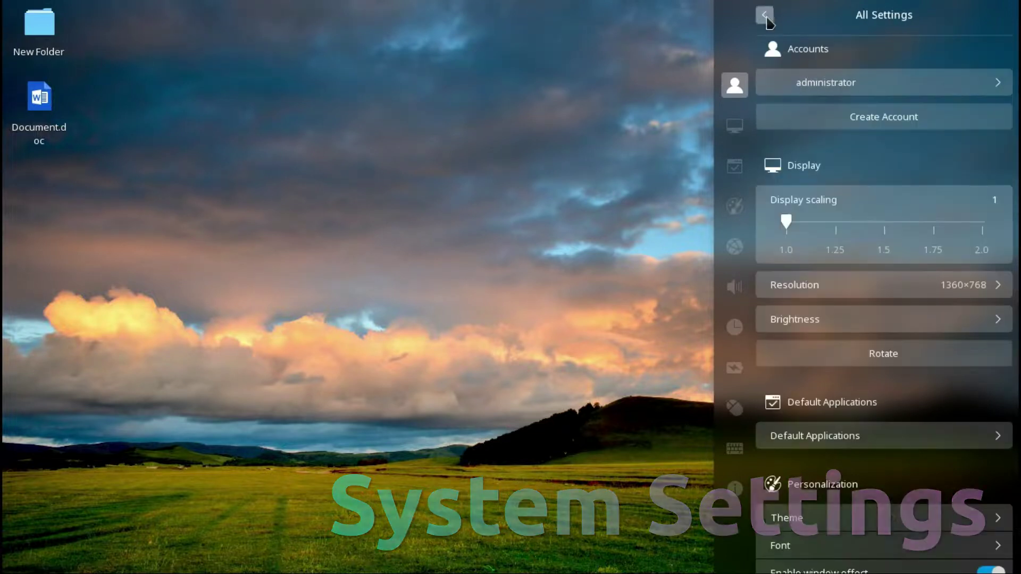
click(902, 285)
click(761, 16)
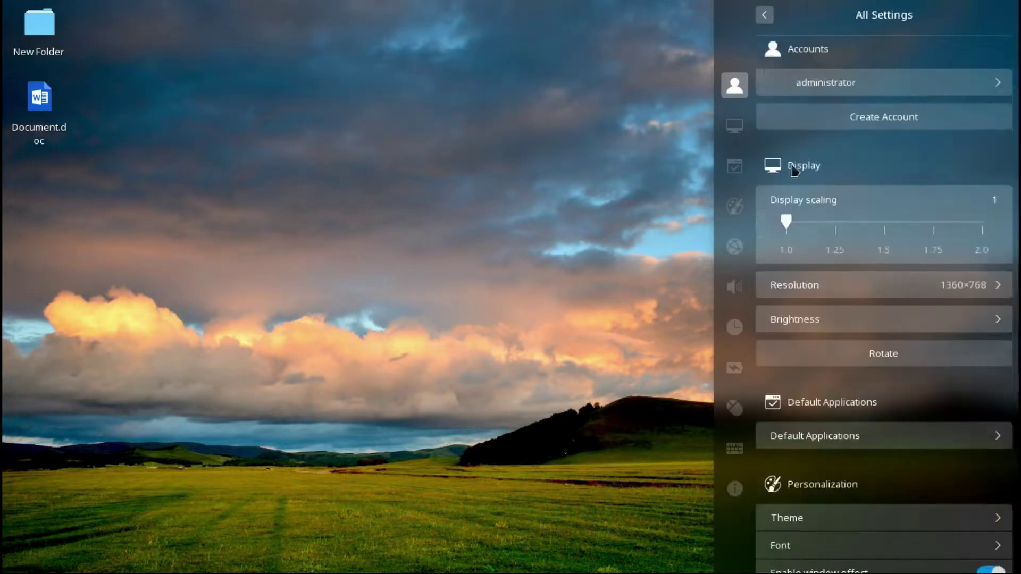
click(845, 319)
click(764, 16)
- Look through Default Applications, then go to Personalization's Theme page
click(1001, 433)
scroll(895, 208, down, 5)
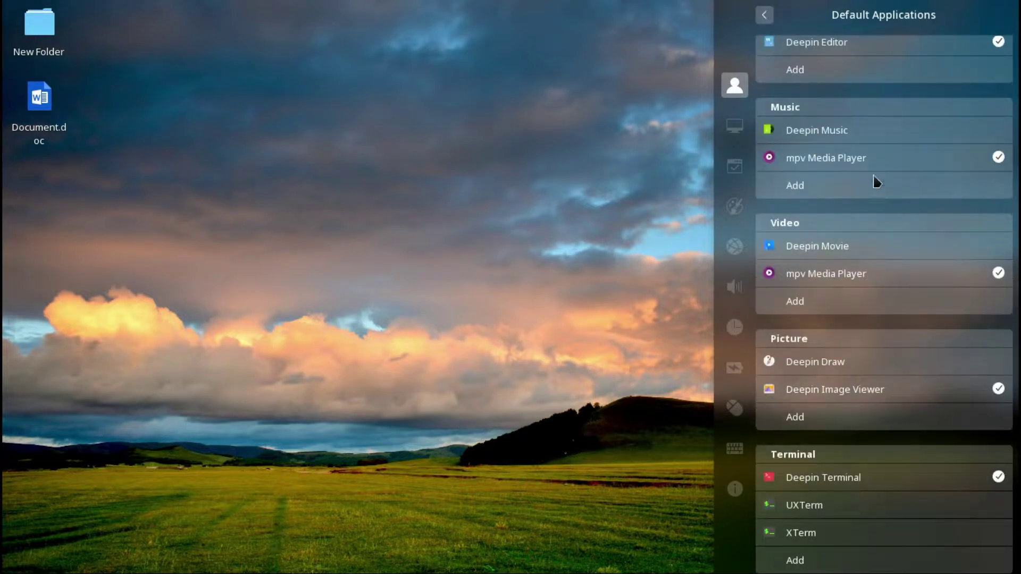
click(768, 15)
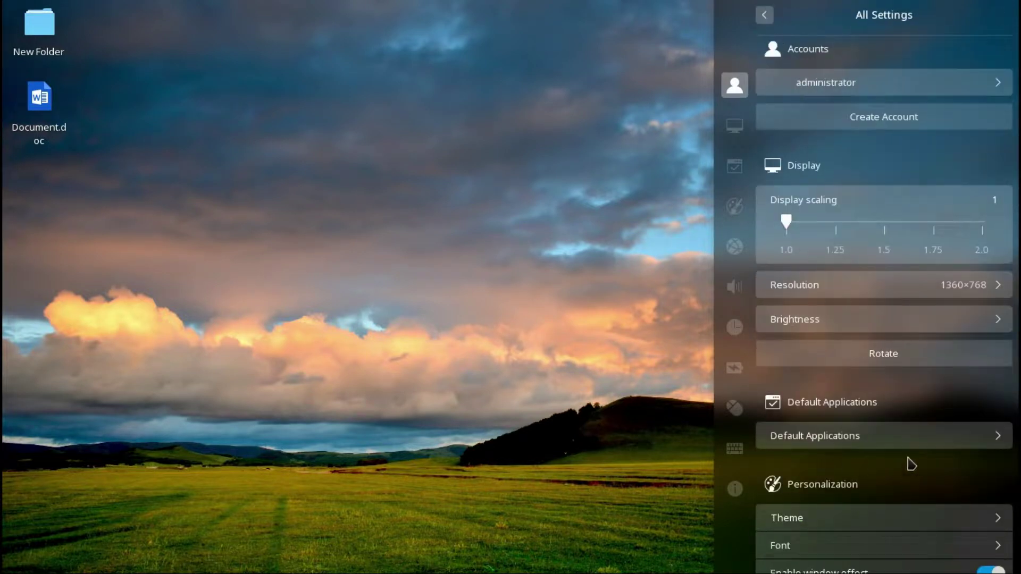
scroll(911, 464, down, 7)
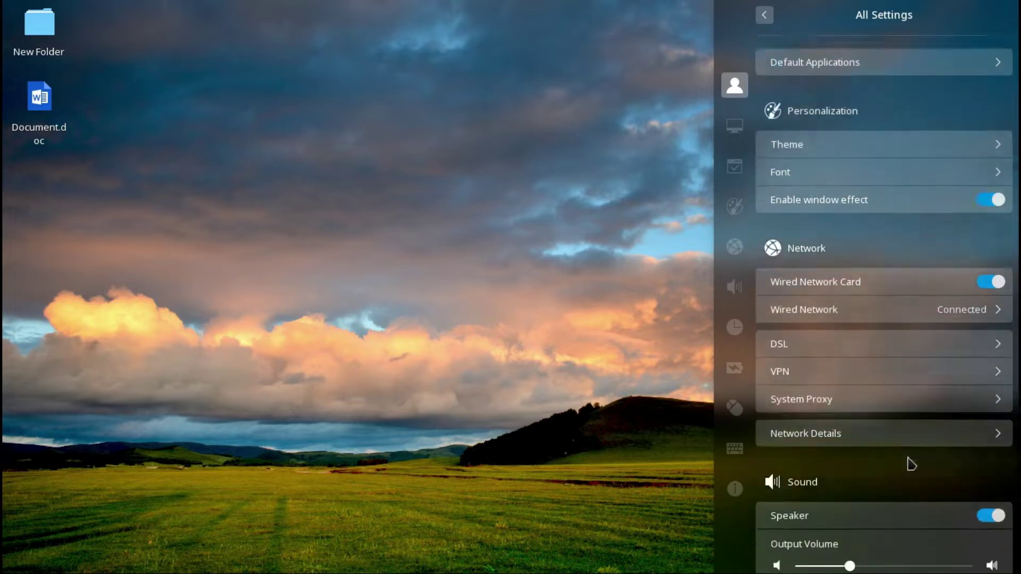
click(825, 91)
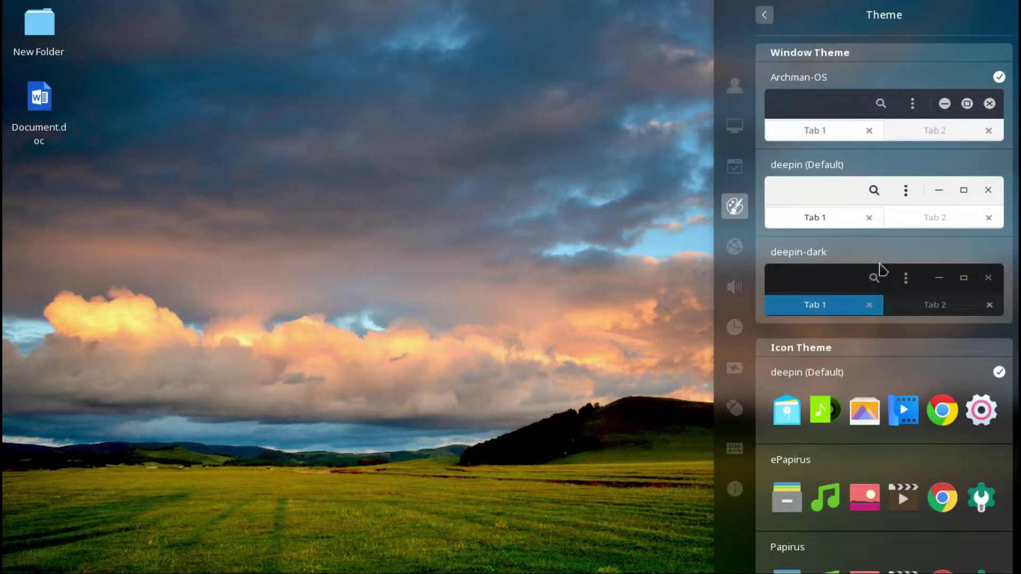
- Review the theme list and Font page, then toggle the window effect setting
scroll(880, 271, down, 13)
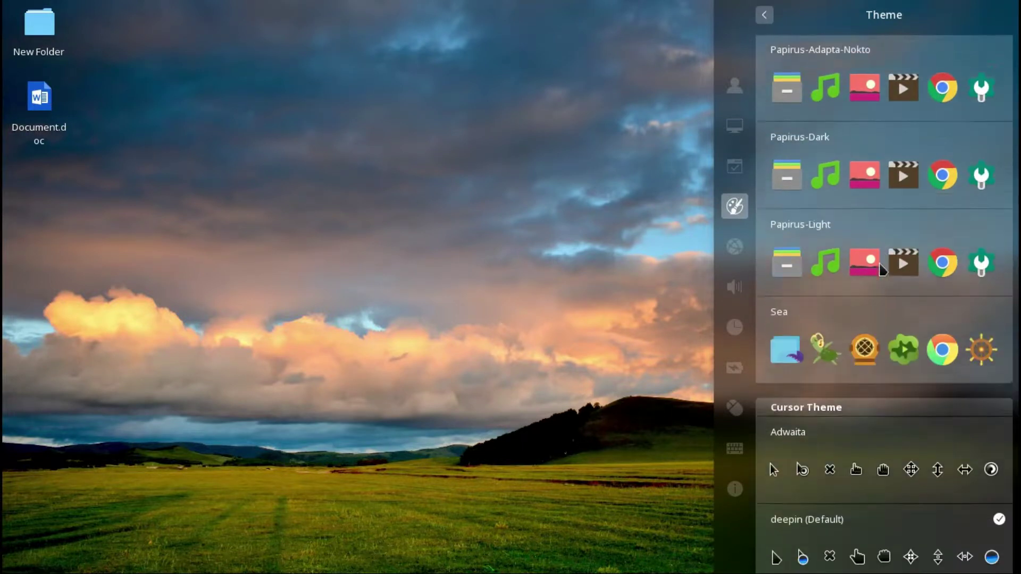
click(764, 15)
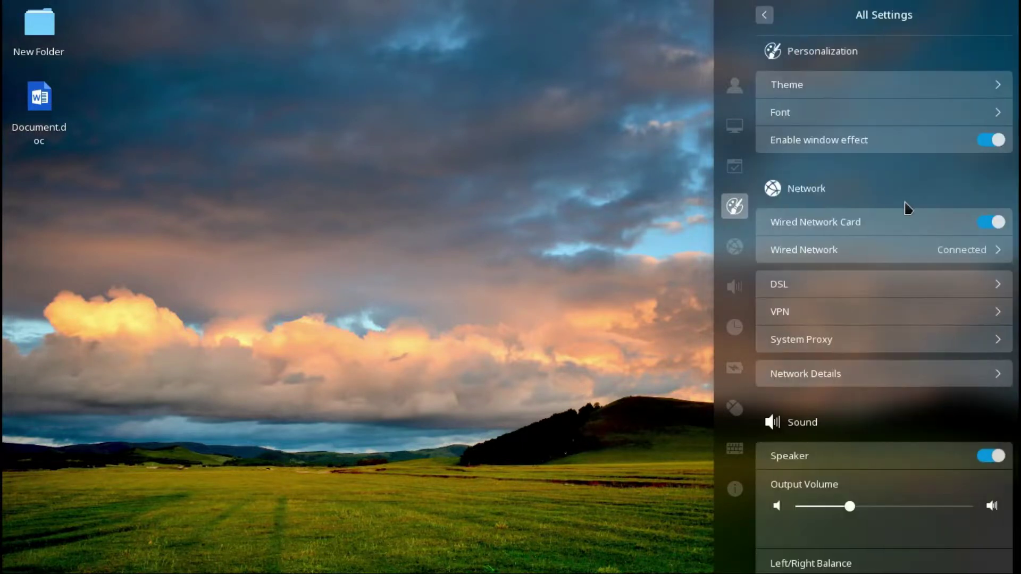
click(993, 112)
click(765, 15)
click(990, 142)
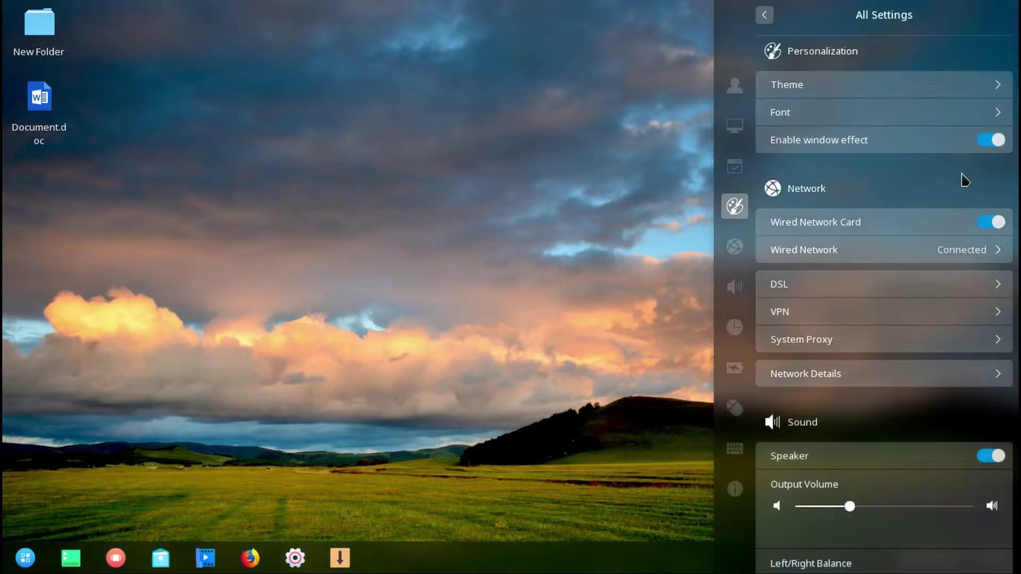
- Check the Wired Network, DSL and VPN settings pages
scroll(962, 180, down, 3)
click(965, 174)
click(764, 14)
click(857, 203)
click(769, 15)
click(872, 242)
click(768, 15)
- Switch System Proxy to Manual and back to None, view Network Details, and scroll to Sound
click(866, 269)
click(869, 55)
click(792, 55)
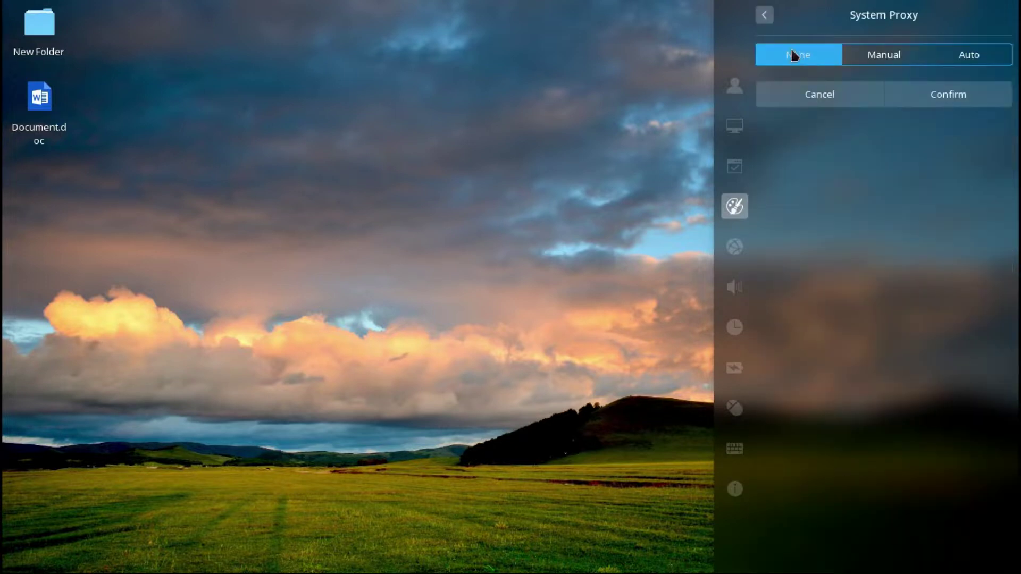
click(764, 14)
click(866, 298)
click(764, 15)
scroll(870, 221, down, 3)
scroll(871, 221, down, 9)
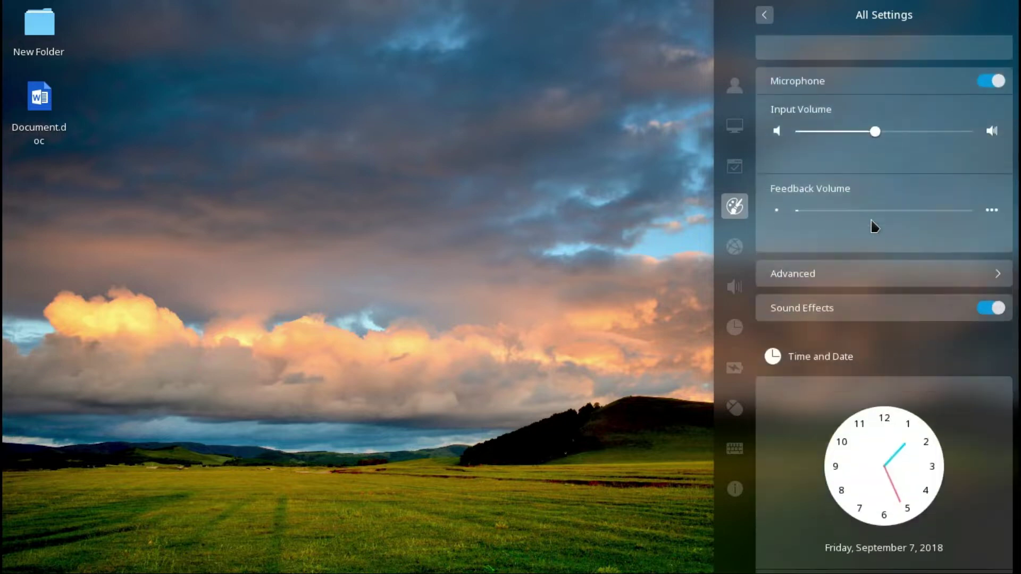
- Review the advanced sound settings and the keyboard layouts available to add
click(840, 123)
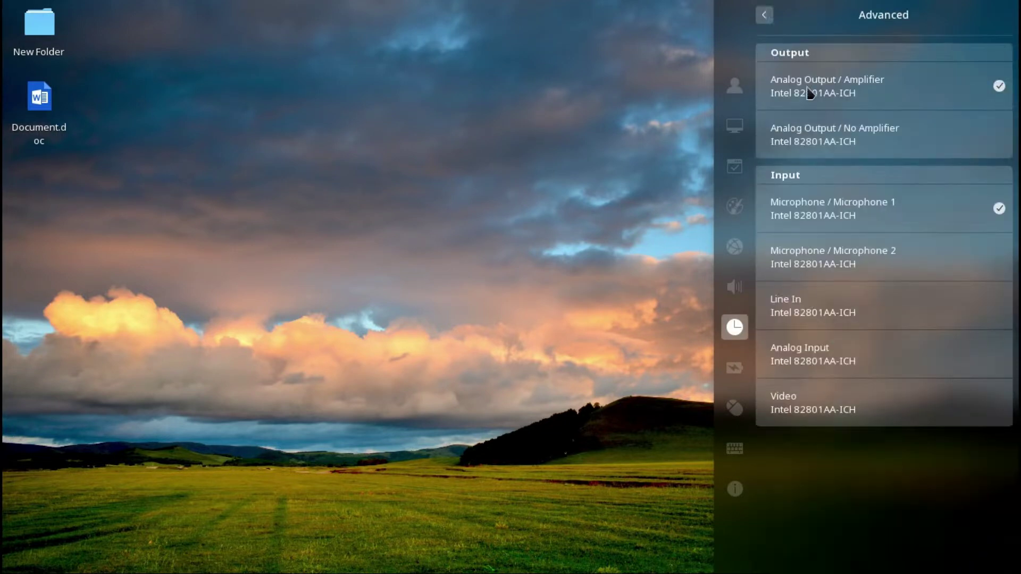
click(763, 14)
scroll(865, 239, down, 10)
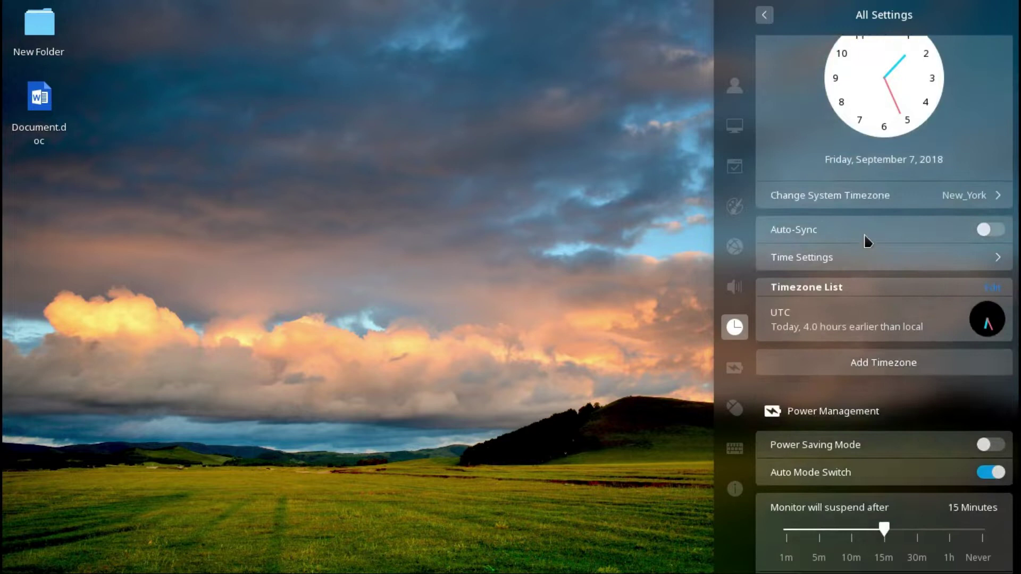
scroll(867, 242, down, 10)
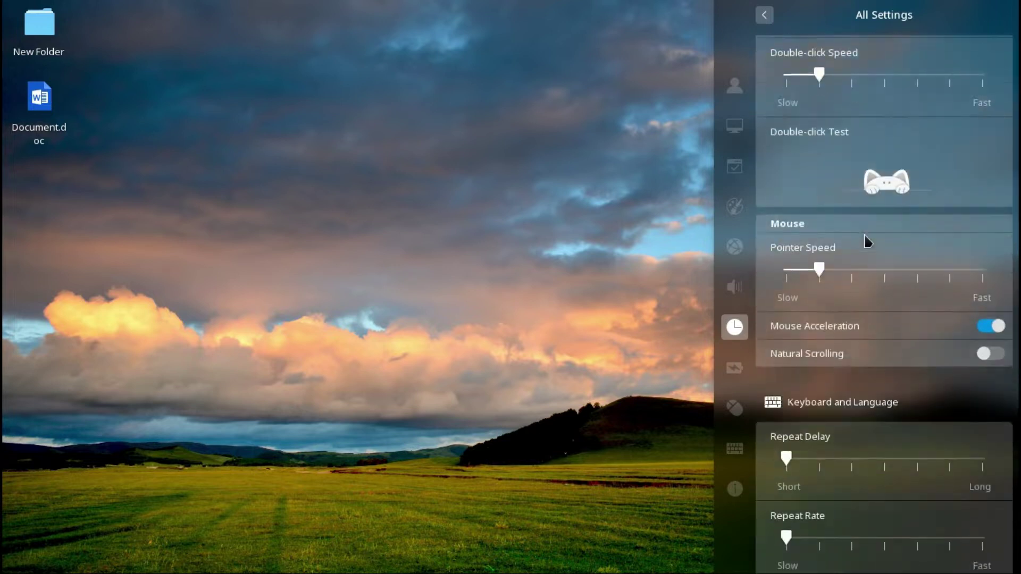
click(917, 261)
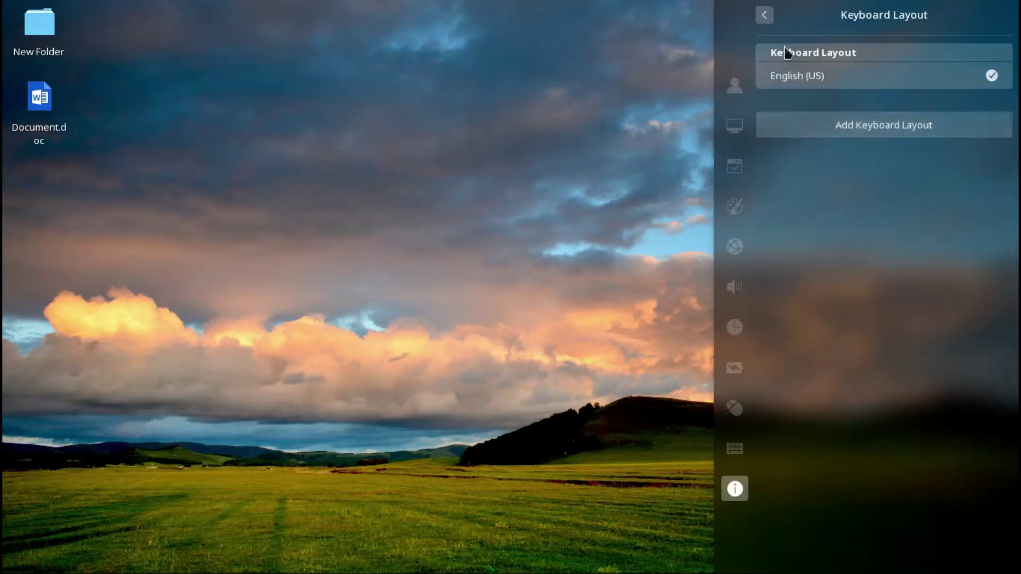
click(884, 123)
click(764, 16)
click(764, 16)
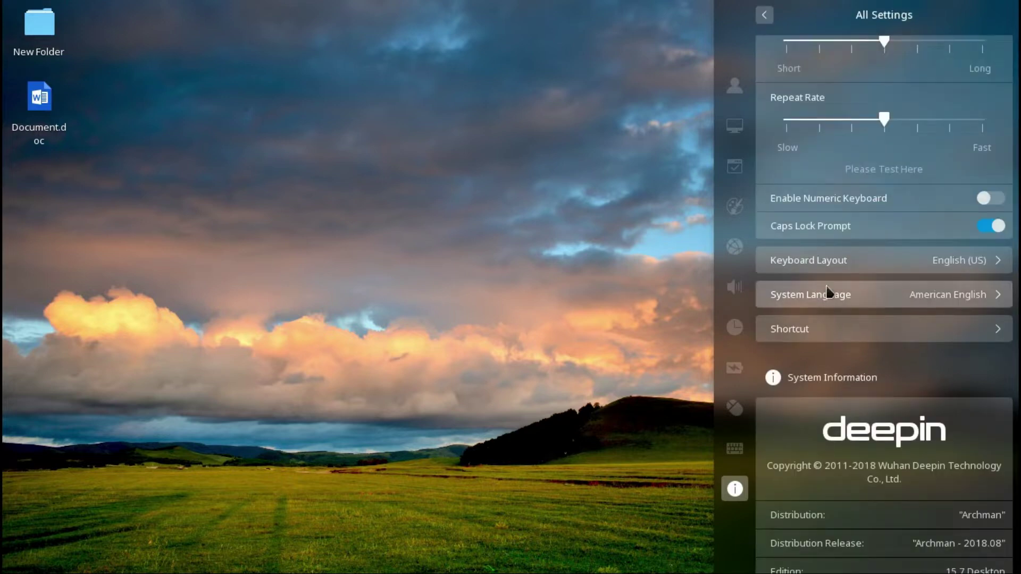
- View the System Language list, keyboard shortcuts, edition license and boot menu settings
click(837, 294)
click(850, 330)
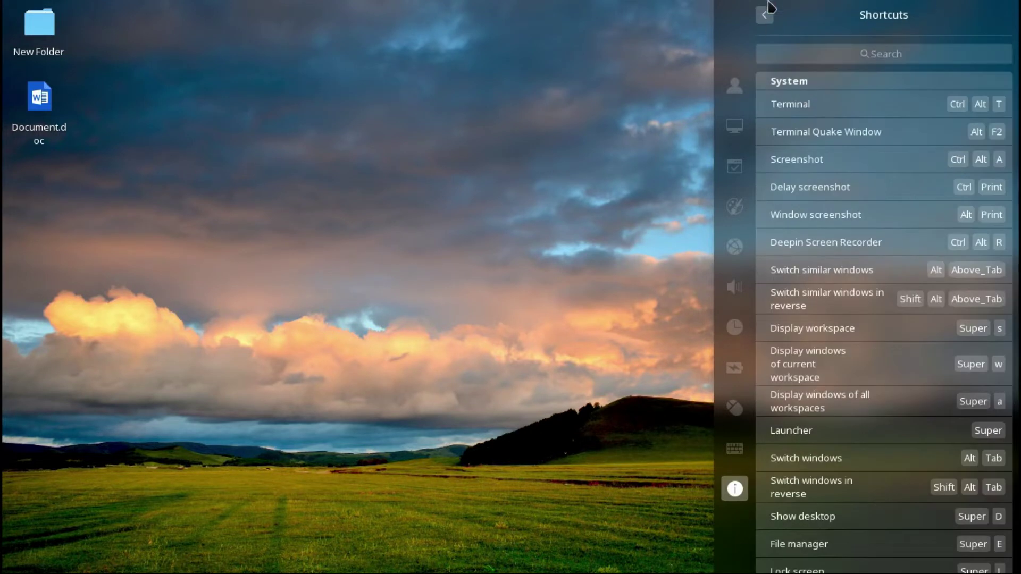
click(766, 17)
scroll(853, 133, down, 5)
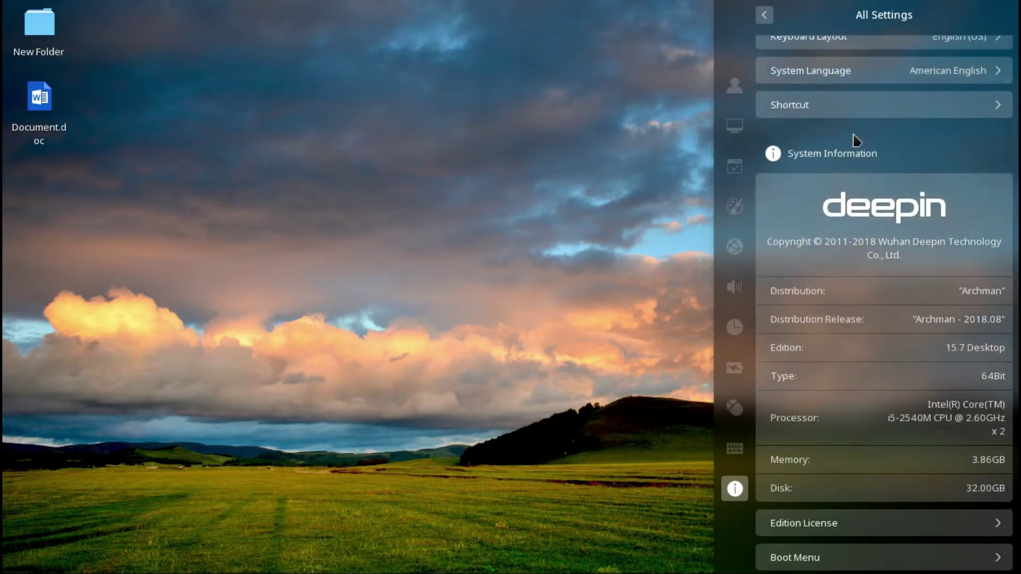
scroll(954, 356, down, 1)
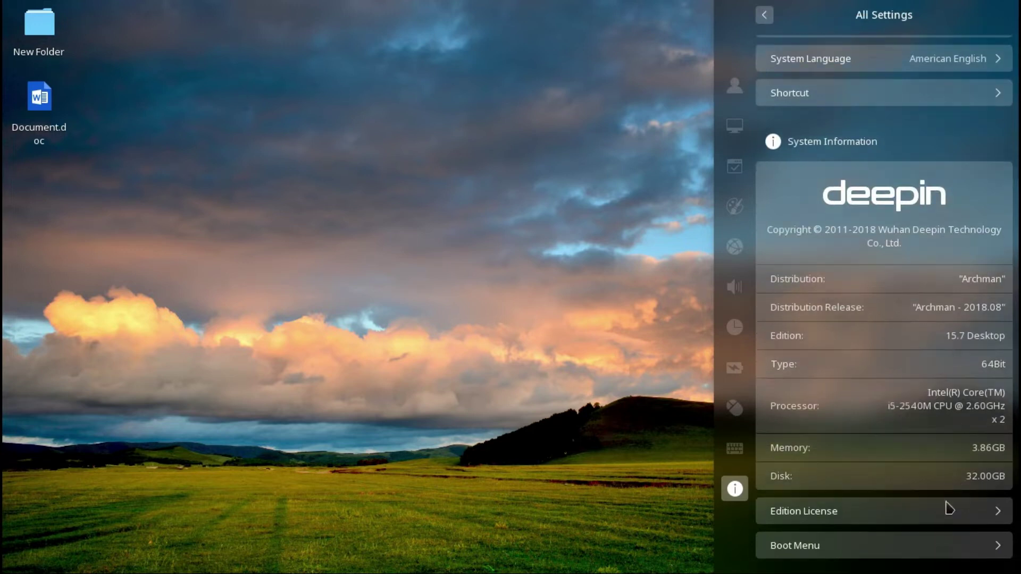
click(950, 510)
click(765, 17)
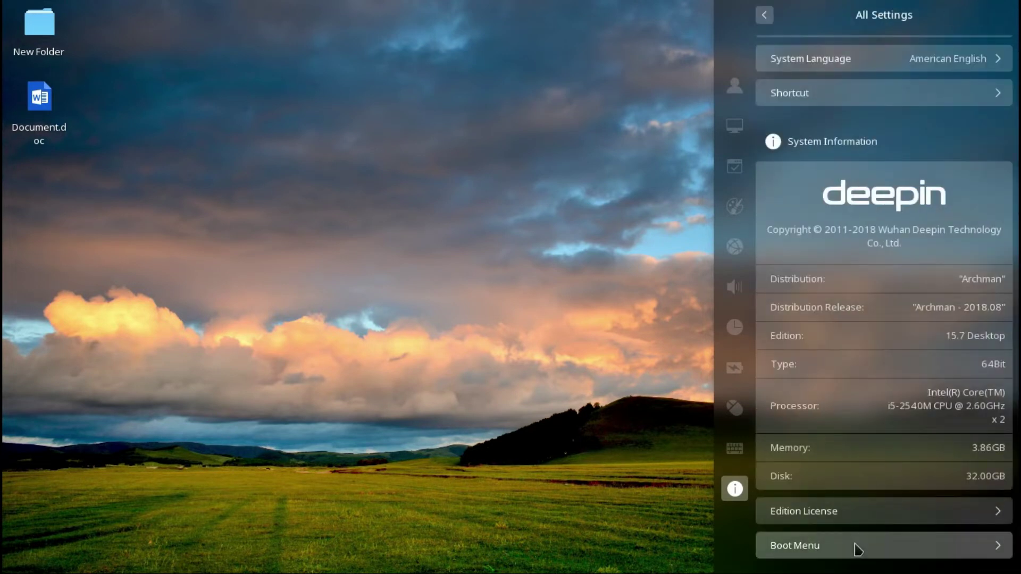
click(854, 548)
- Close Control Center, open and close the calendar, and bring up then dismiss the shutdown screen
click(561, 340)
mouse_move(580, 572)
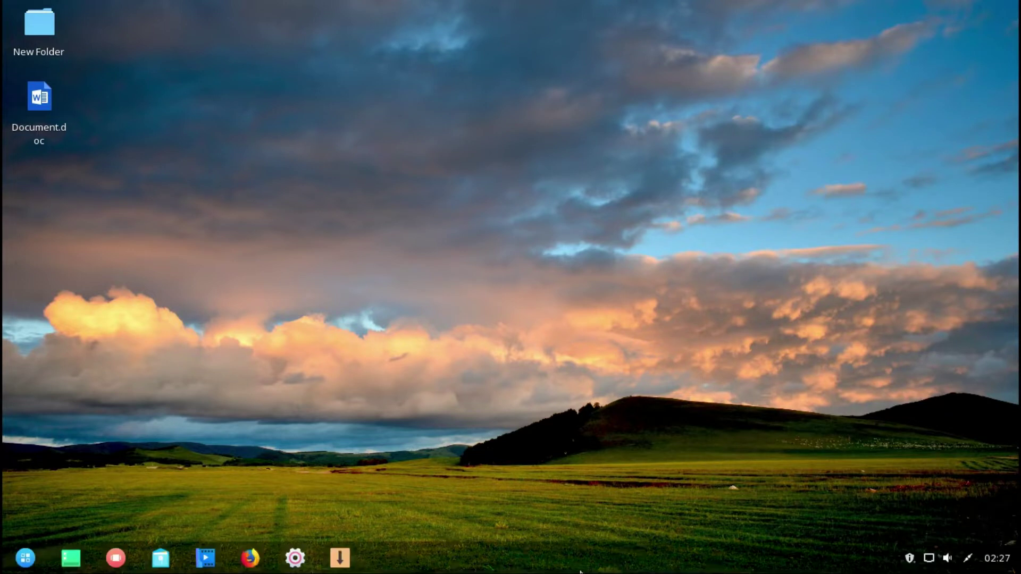
click(988, 561)
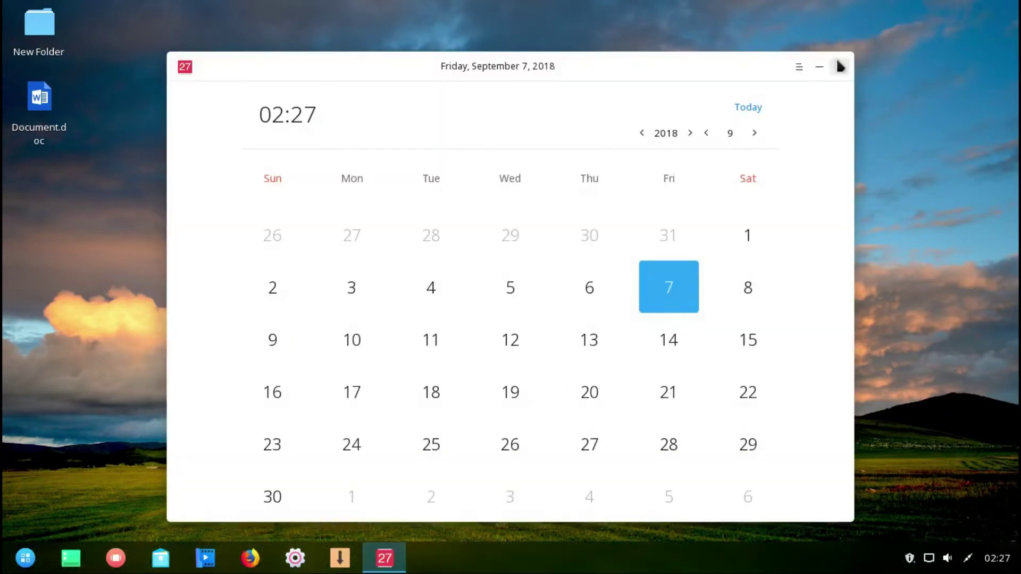
click(838, 66)
click(26, 557)
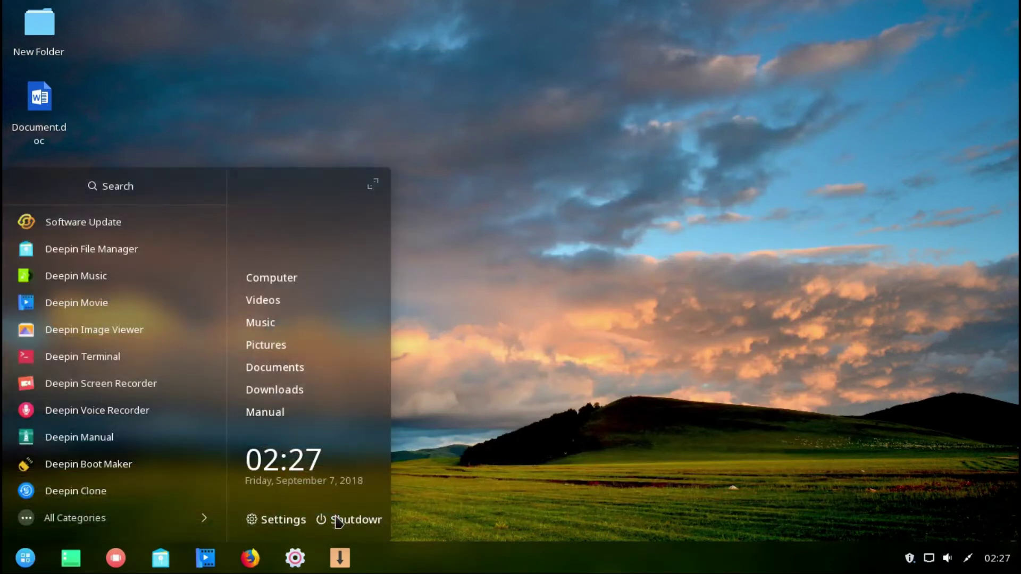
click(339, 520)
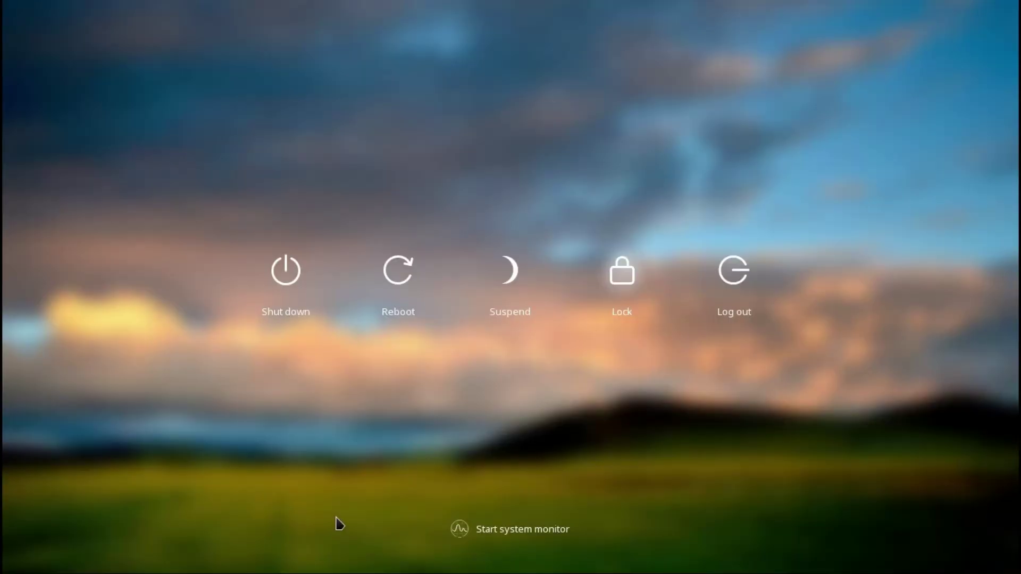
key(Escape)
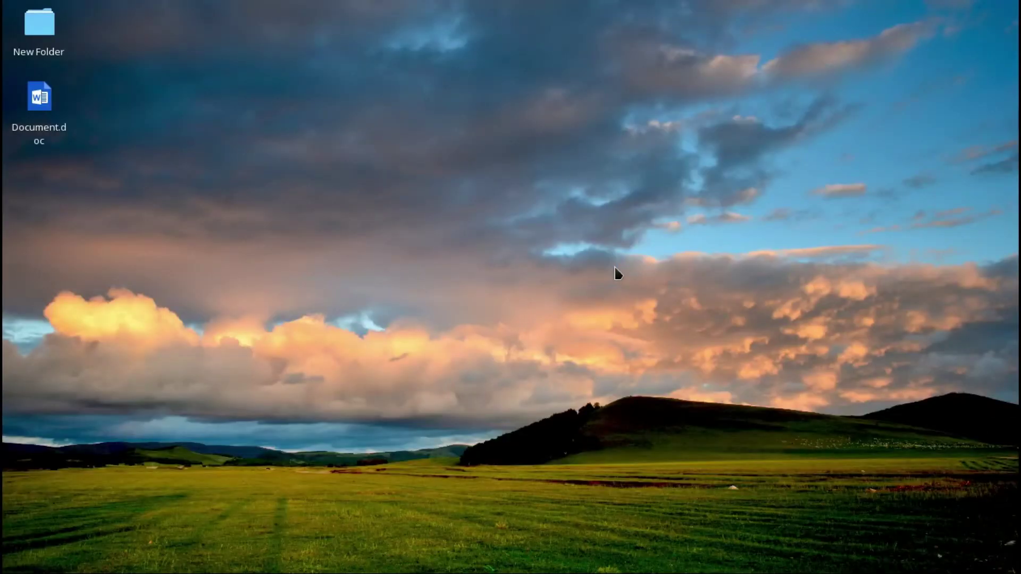